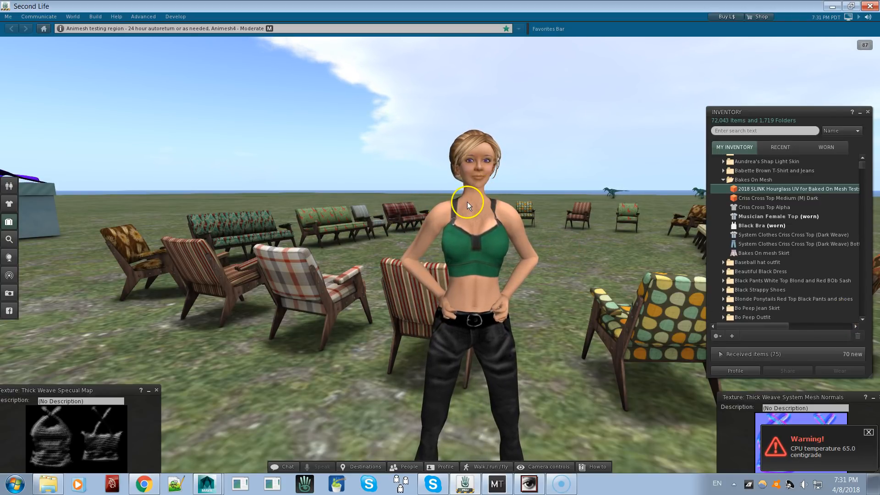
{"action": "left_click", "coordinate": [869, 432]}
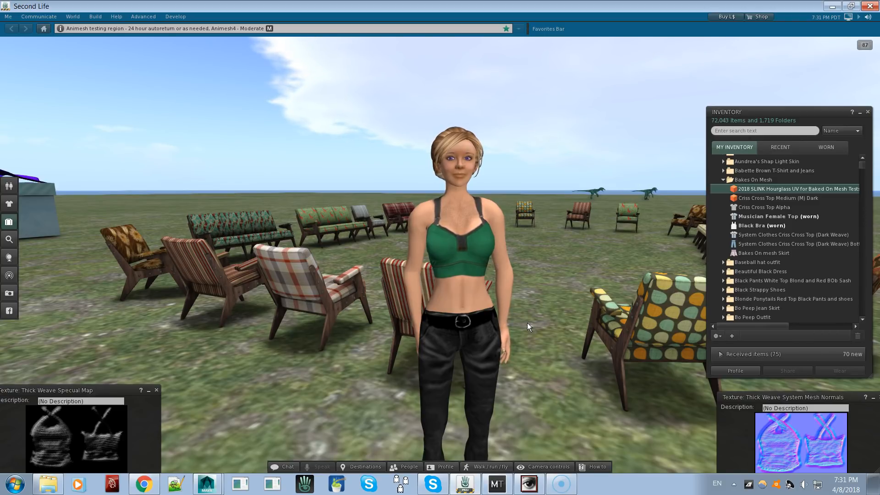
{"action": "left_click_drag", "start_coordinate": [467, 220], "coordinate": [440, 255], "text": "alt"}
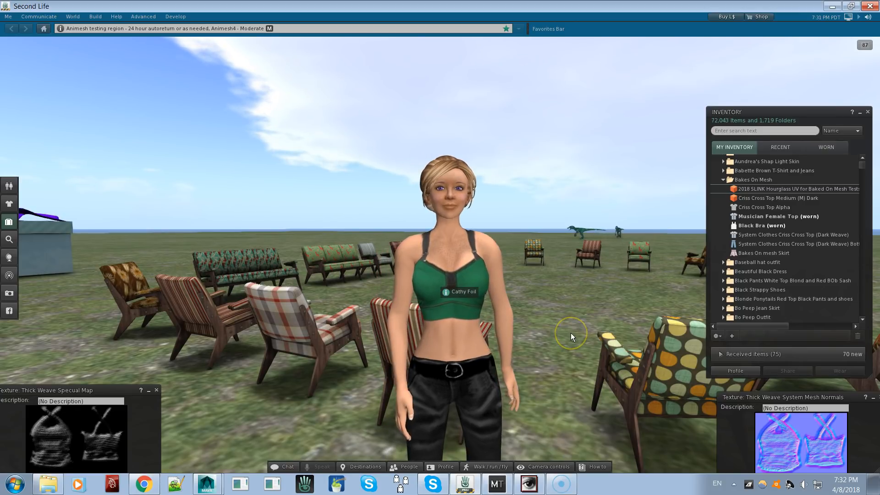
{"action": "left_click", "coordinate": [598, 322]}
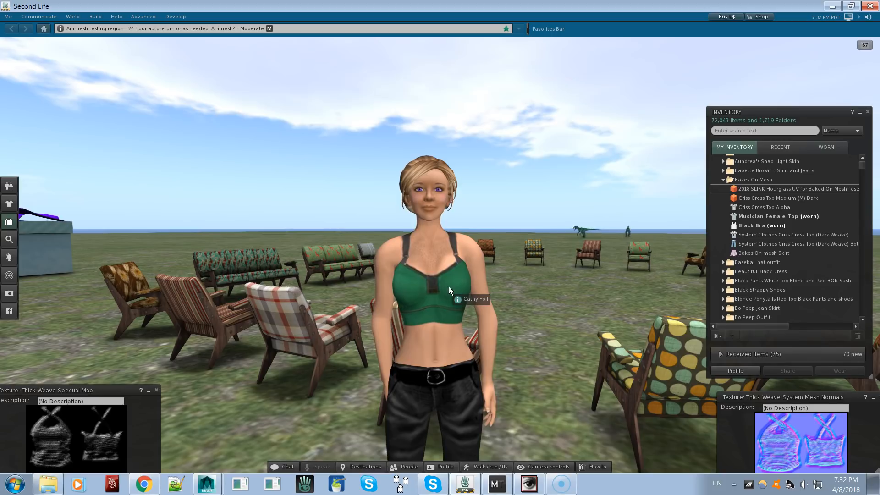
{"action": "left_click", "coordinate": [761, 218]}
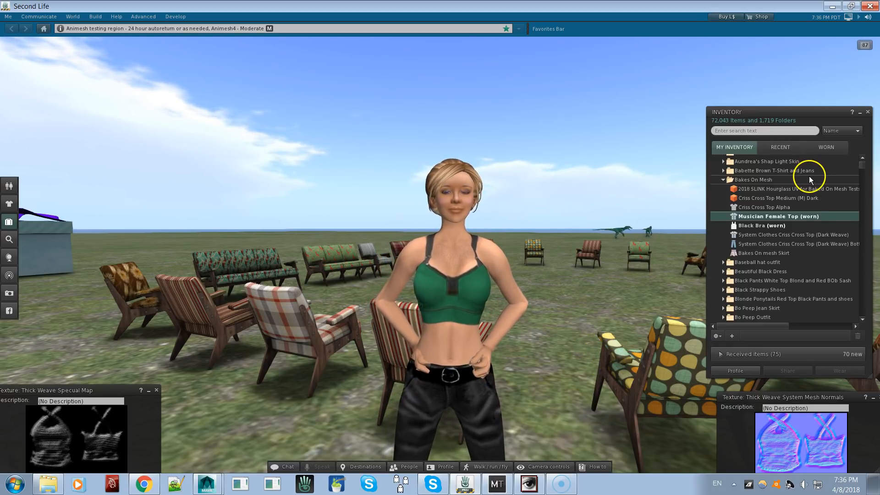
Add the 2018 SLINK Hourglass UV for Baked On Mesh Tests body to what the avatar is wearing
{"action": "left_click", "coordinate": [769, 191]}
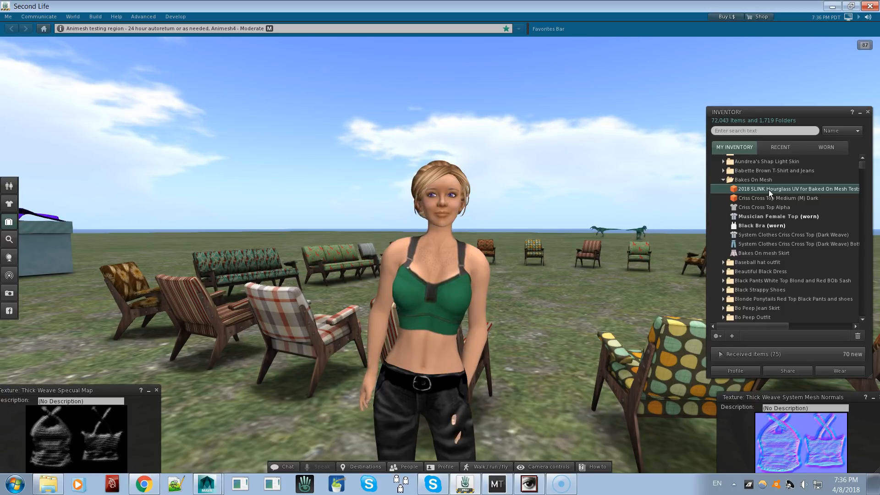
{"action": "right_click", "coordinate": [769, 189]}
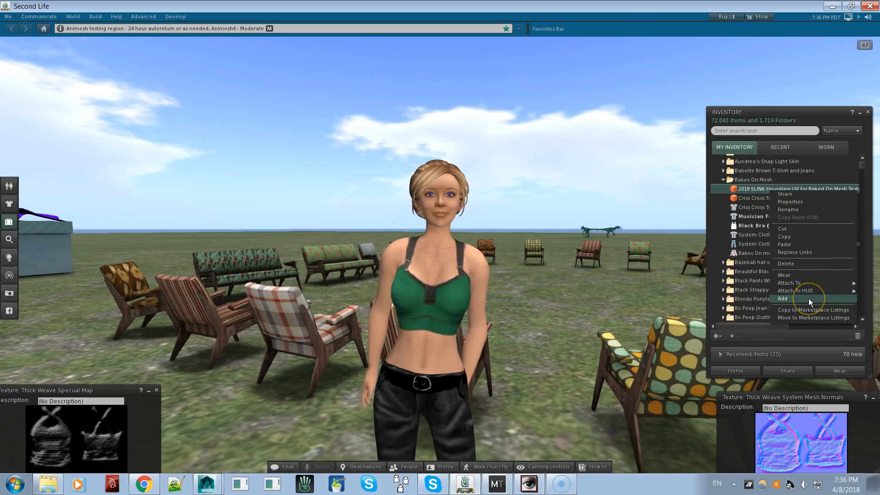
{"action": "left_click", "coordinate": [808, 298]}
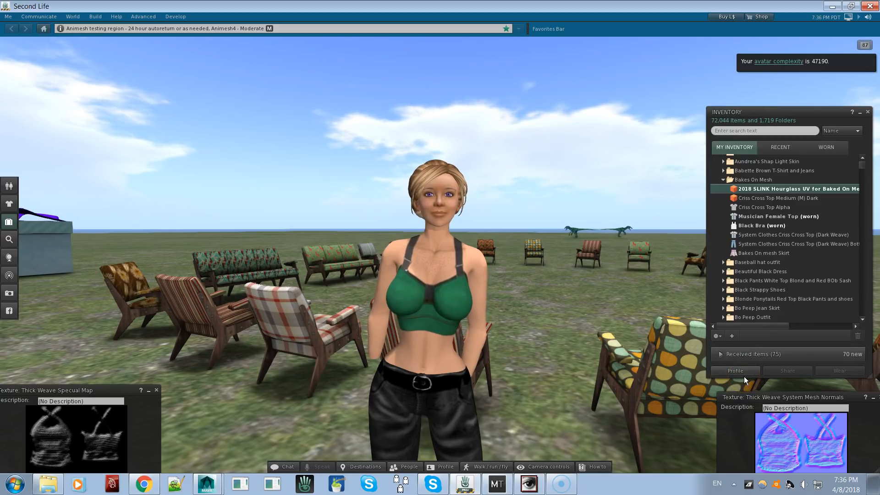
Edit the avatar's current outfit to take off the Musician Female Top, and return to the list of worn items
{"action": "left_click", "coordinate": [419, 326], "text": "alt"}
{"action": "left_click_drag", "start_coordinate": [439, 255], "coordinate": [441, 254], "text": "alt"}
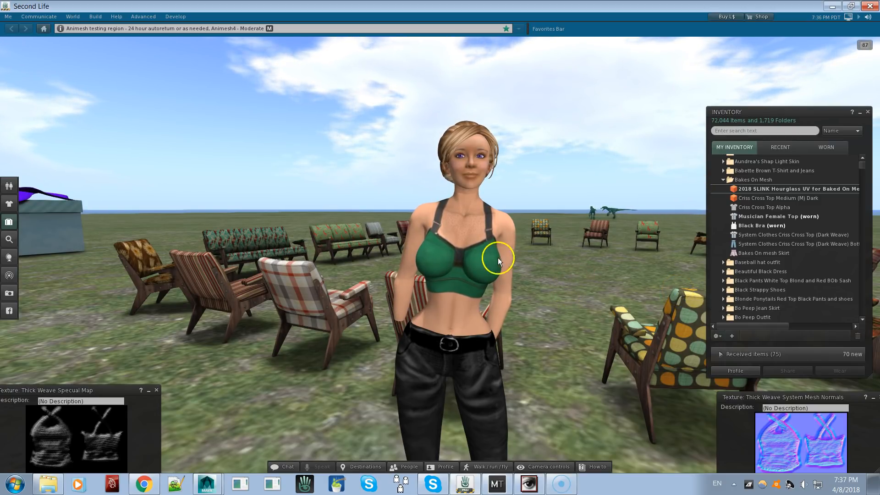
{"action": "right_click", "coordinate": [486, 253]}
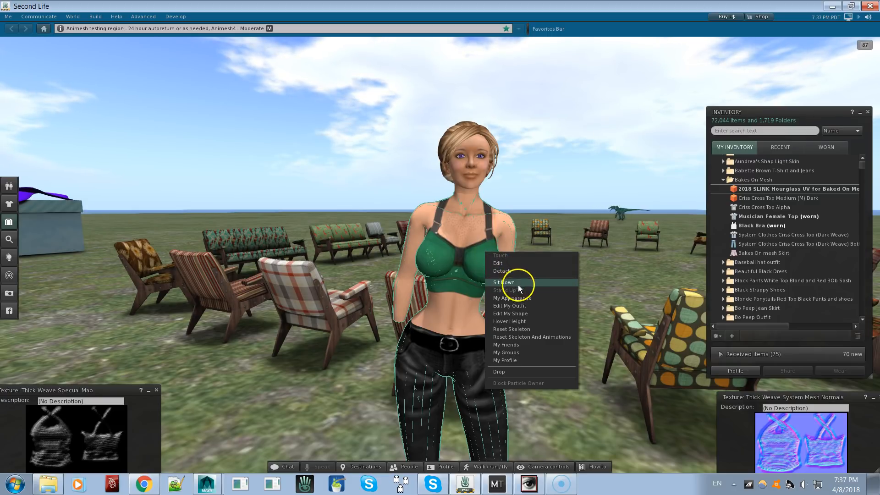
{"action": "left_click", "coordinate": [508, 306]}
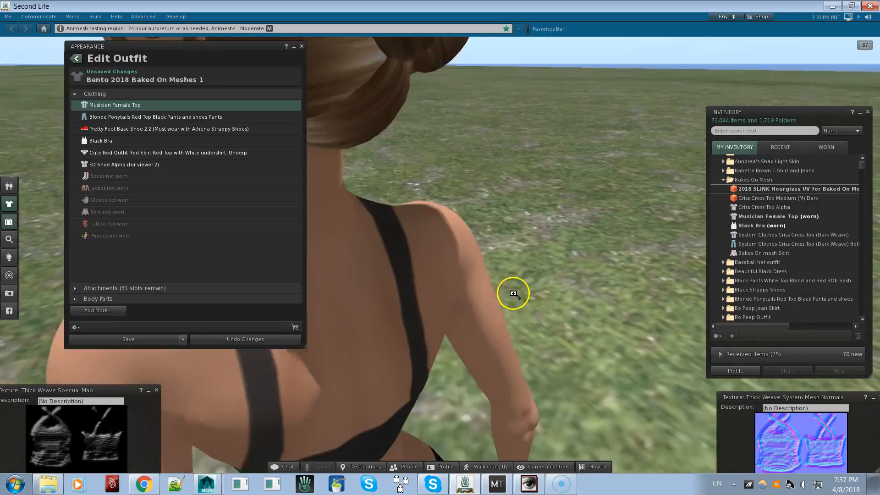
{"action": "left_click_drag", "start_coordinate": [430, 279], "coordinate": [436, 252], "text": "alt"}
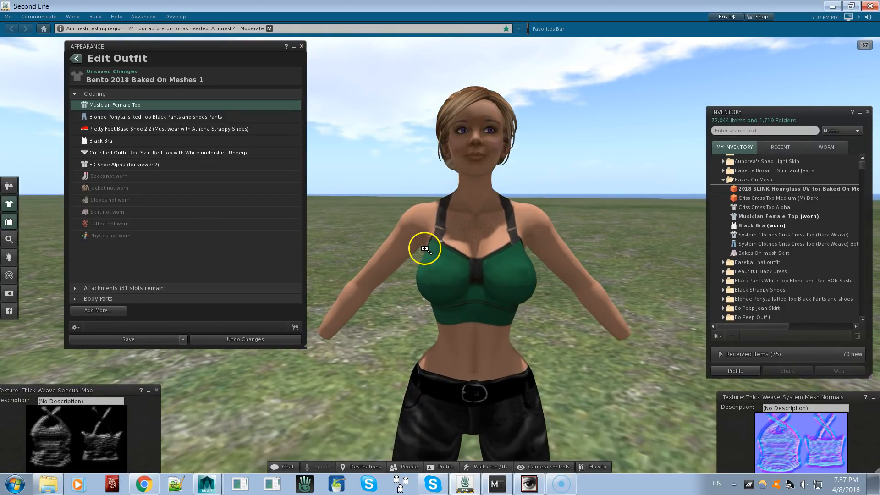
{"action": "right_click", "coordinate": [153, 104]}
{"action": "left_click", "coordinate": [172, 109]}
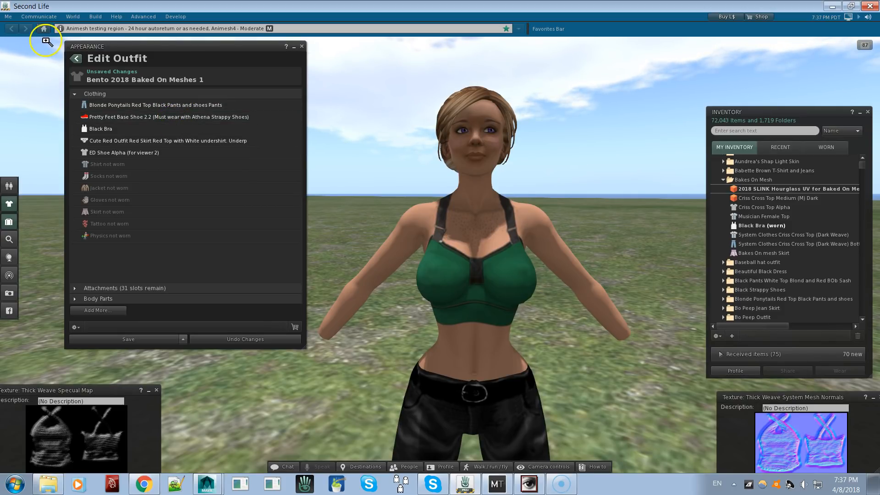
{"action": "left_click", "coordinate": [80, 58]}
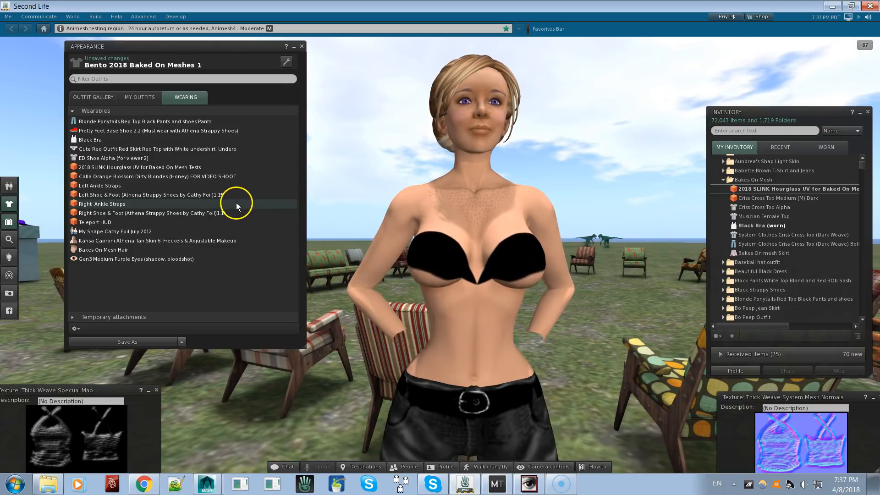
Add the Criss Cross Top Medium (M) Dark mesh from the Bakes On Mesh folder to the avatar
{"action": "left_click", "coordinate": [501, 268], "text": "alt"}
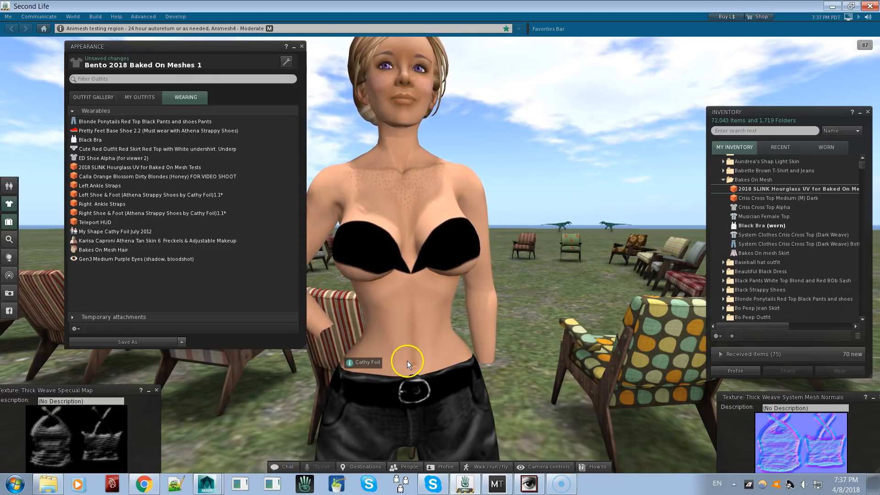
{"action": "left_click_drag", "start_coordinate": [416, 318], "coordinate": [440, 254], "text": "alt"}
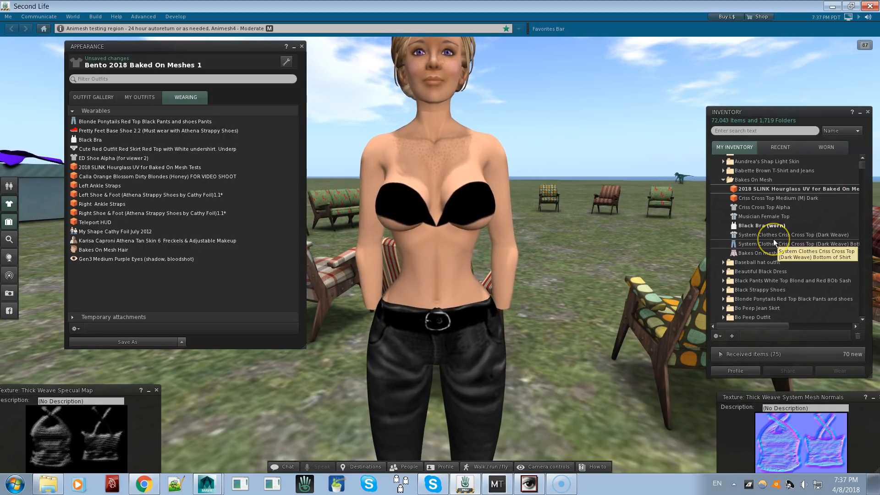
{"action": "left_click", "coordinate": [776, 226]}
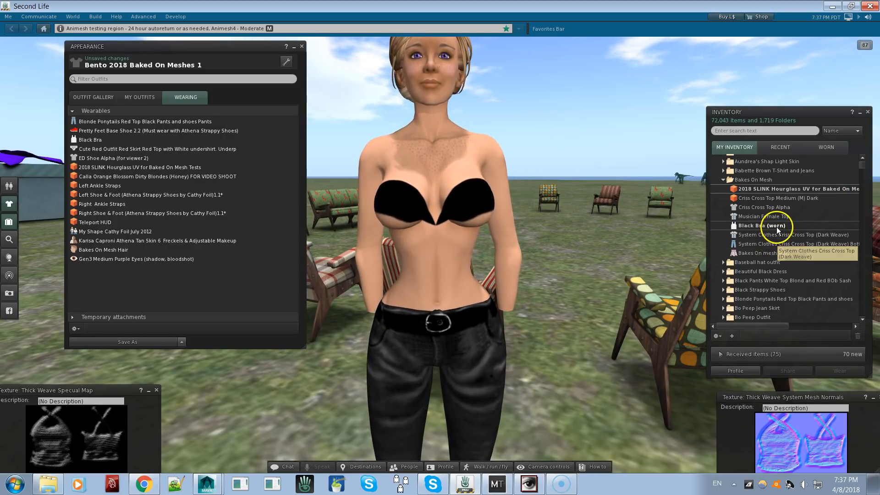
{"action": "left_click", "coordinate": [776, 198]}
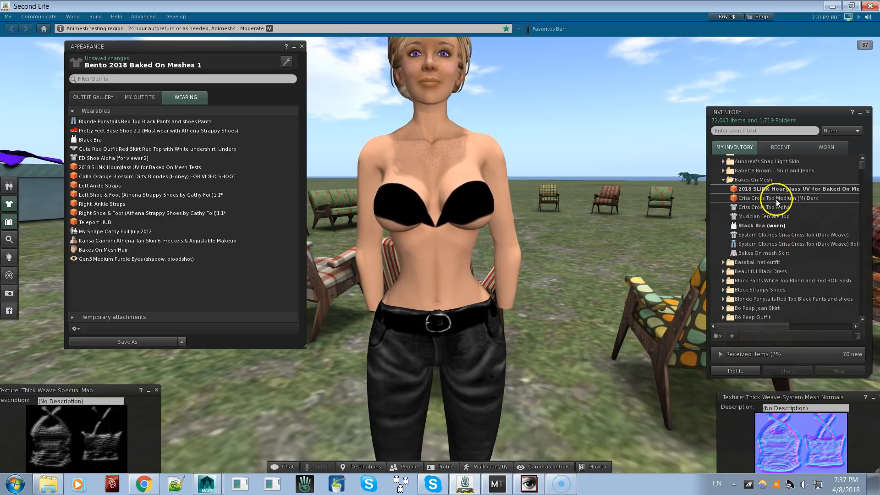
{"action": "right_click", "coordinate": [776, 199]}
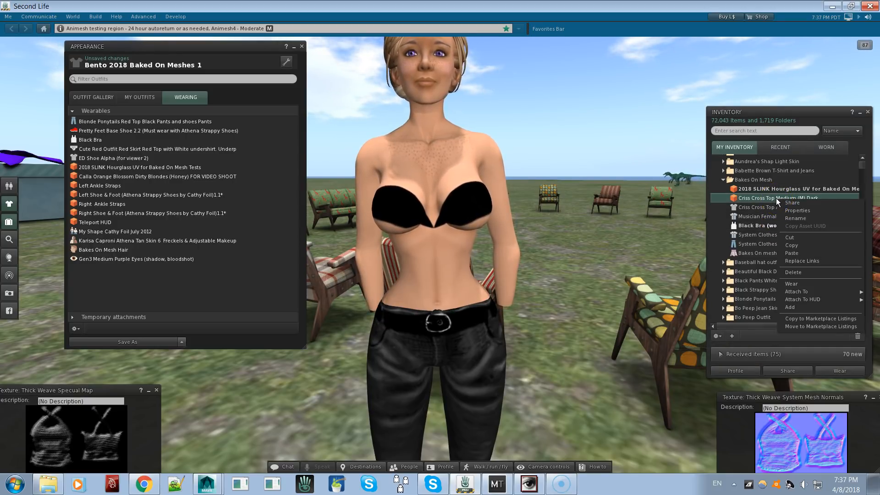
{"action": "left_click", "coordinate": [801, 307]}
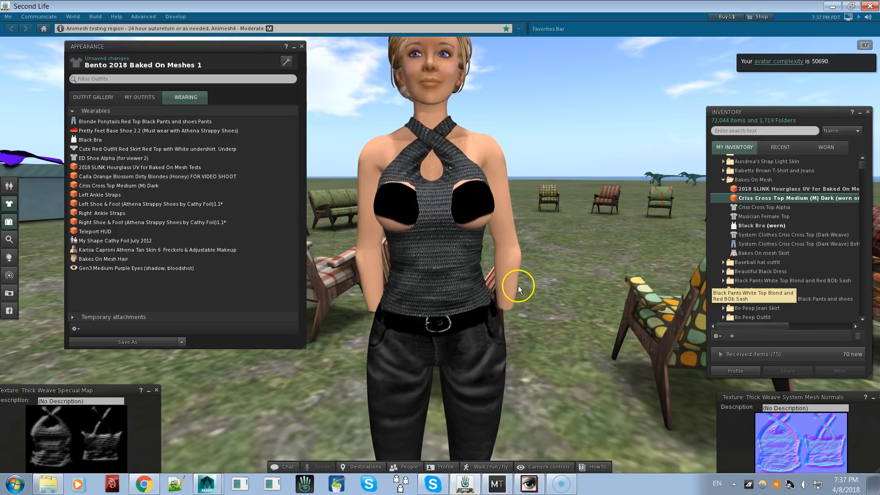
Add the Criss Cross Top Alpha layer to the avatar to hide the body beneath the mesh top
{"action": "left_click", "coordinate": [440, 253], "text": "alt"}
{"action": "left_click_drag", "start_coordinate": [440, 255], "coordinate": [449, 224], "text": "alt"}
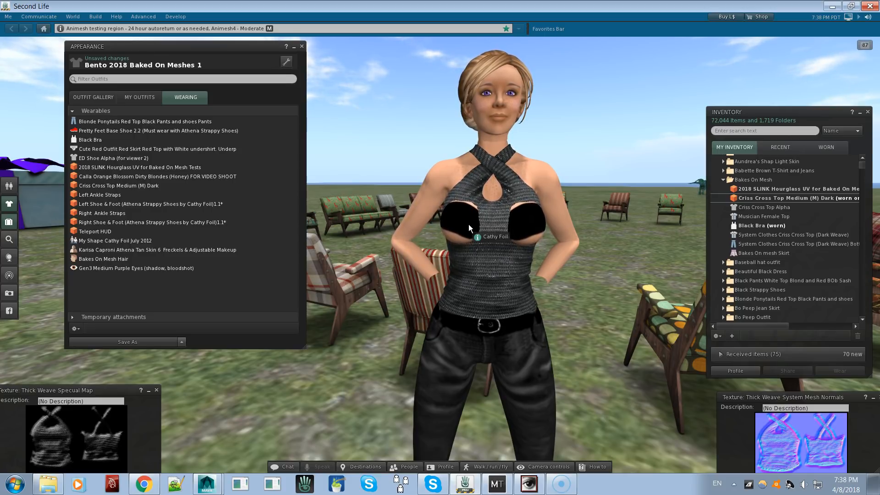
{"action": "right_click", "coordinate": [758, 207]}
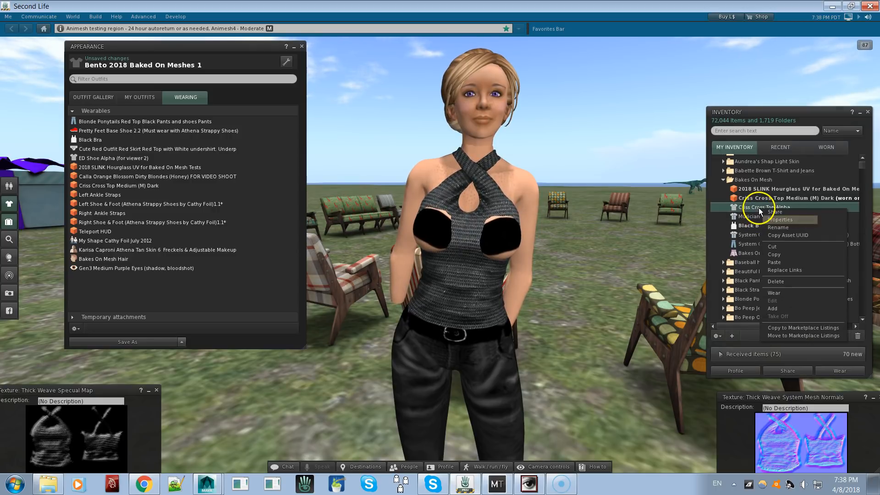
{"action": "left_click", "coordinate": [795, 308]}
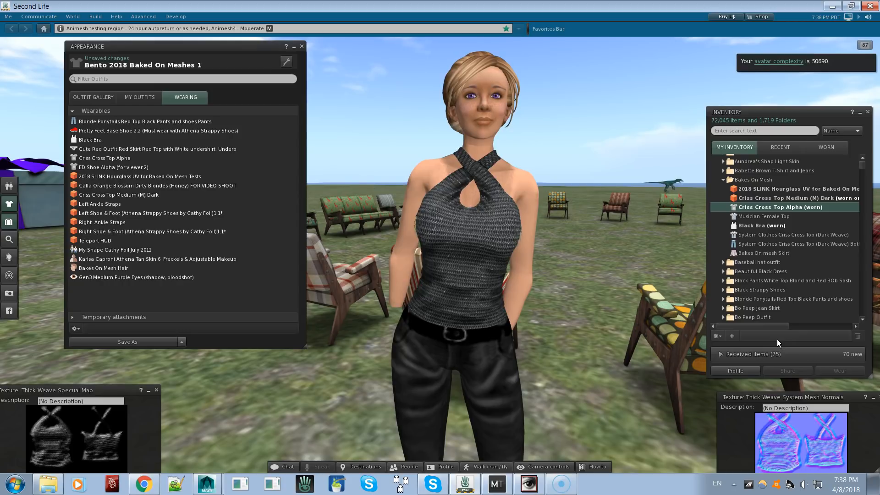
{"action": "left_click_drag", "start_coordinate": [487, 249], "coordinate": [440, 255], "text": "alt"}
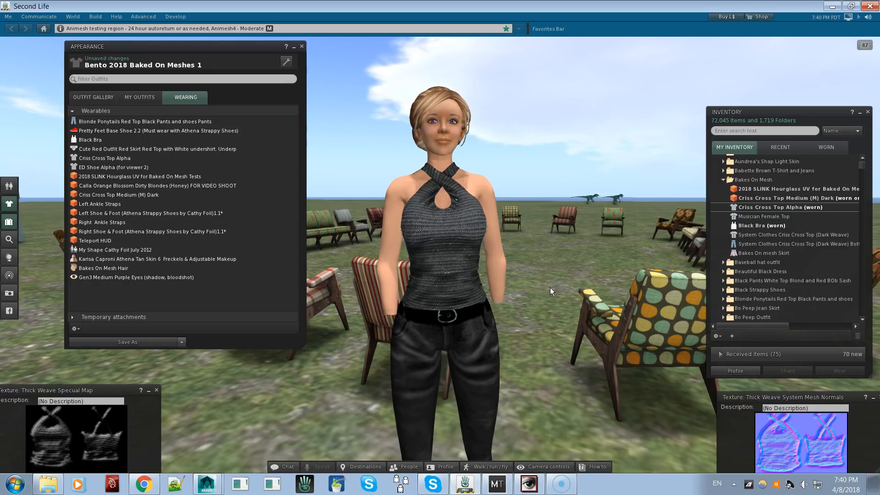
{"action": "left_click", "coordinate": [763, 215]}
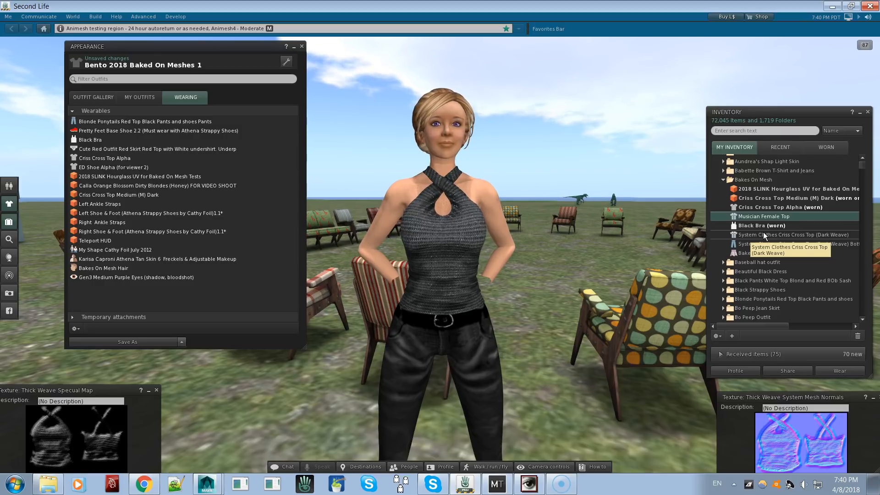
{"action": "left_click", "coordinate": [749, 235]}
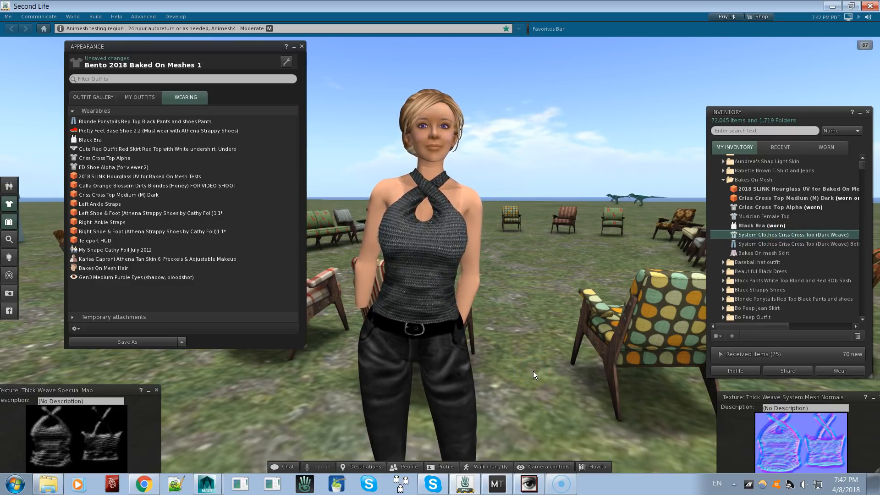
{"action": "left_click", "coordinate": [515, 340]}
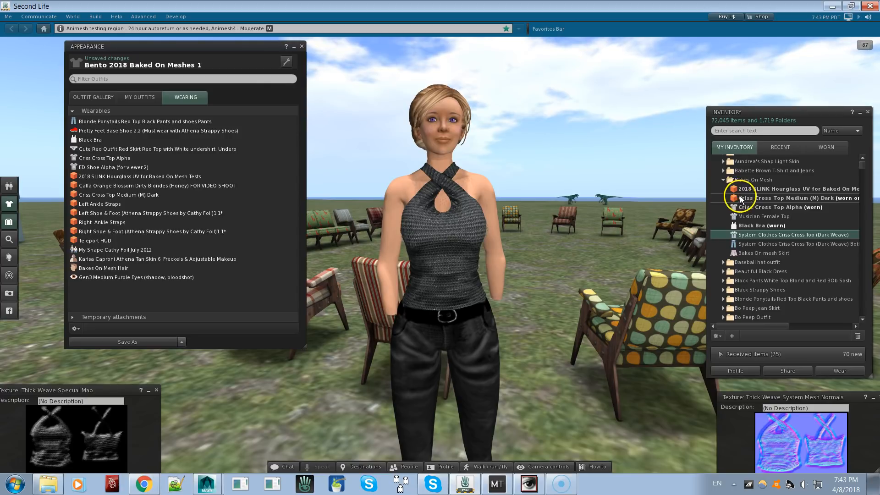
Detach the Criss Cross Top Medium (M) Dark and take off the Criss Cross Top Alpha
{"action": "right_click", "coordinate": [767, 199]}
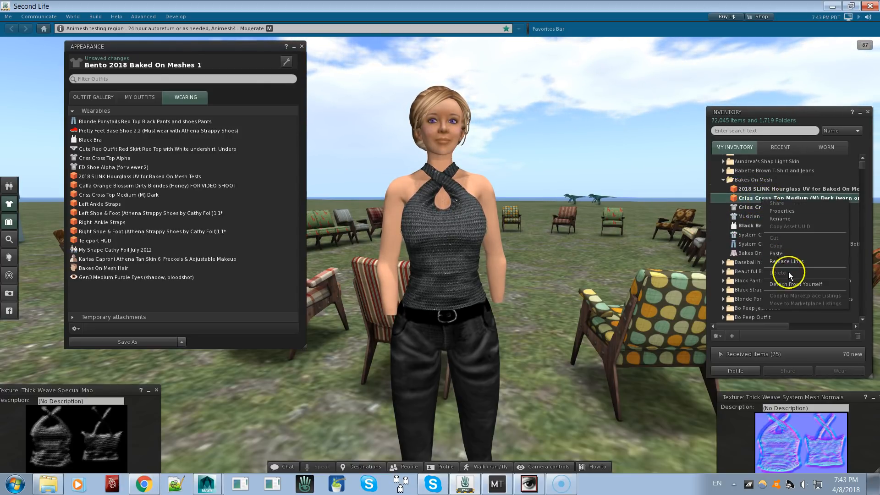
{"action": "left_click", "coordinate": [791, 285]}
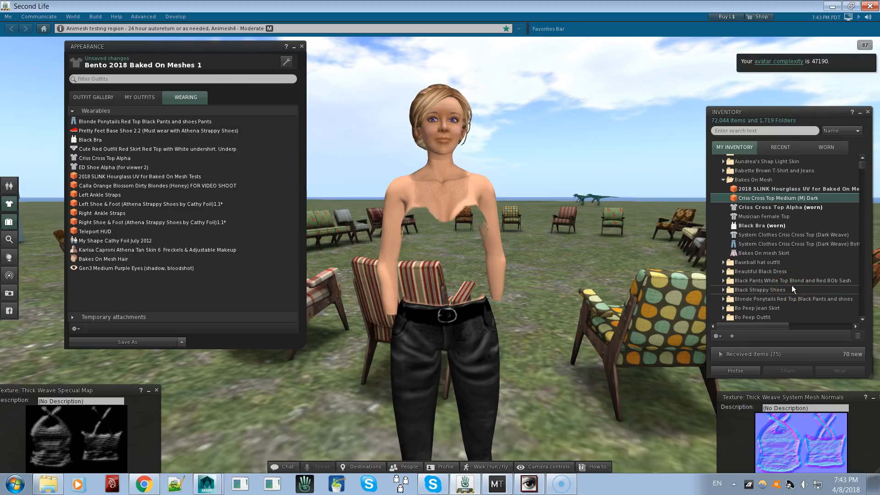
{"action": "right_click", "coordinate": [761, 208]}
{"action": "left_click", "coordinate": [774, 307]}
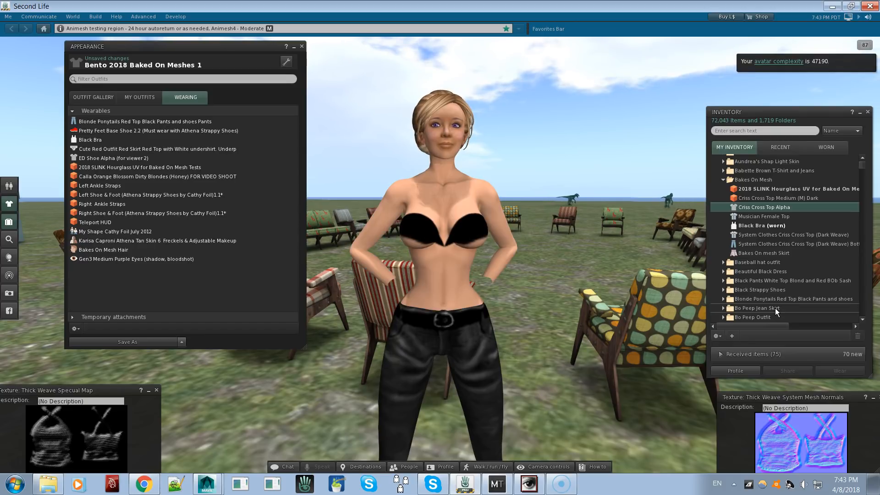
Add the System Clothes Criss Cross Top (Dark Weave) shirt to the avatar and examine its weave on the mesh body
{"action": "left_click", "coordinate": [772, 234]}
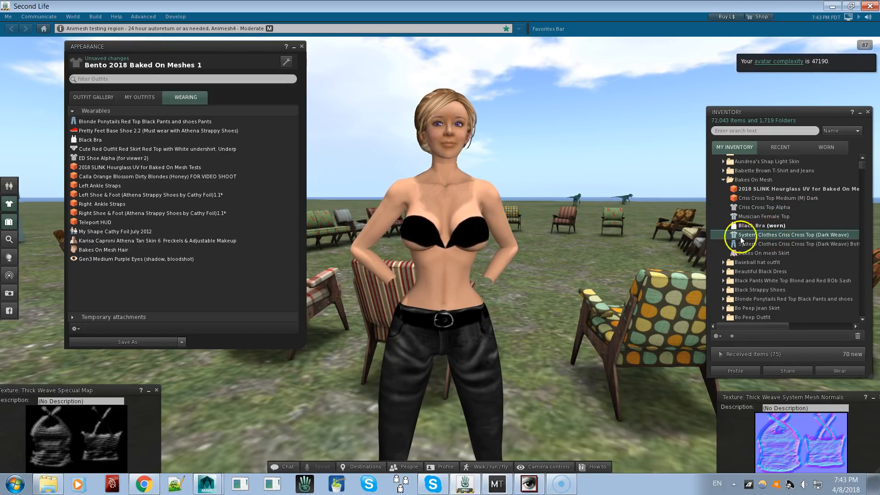
{"action": "right_click", "coordinate": [766, 235]}
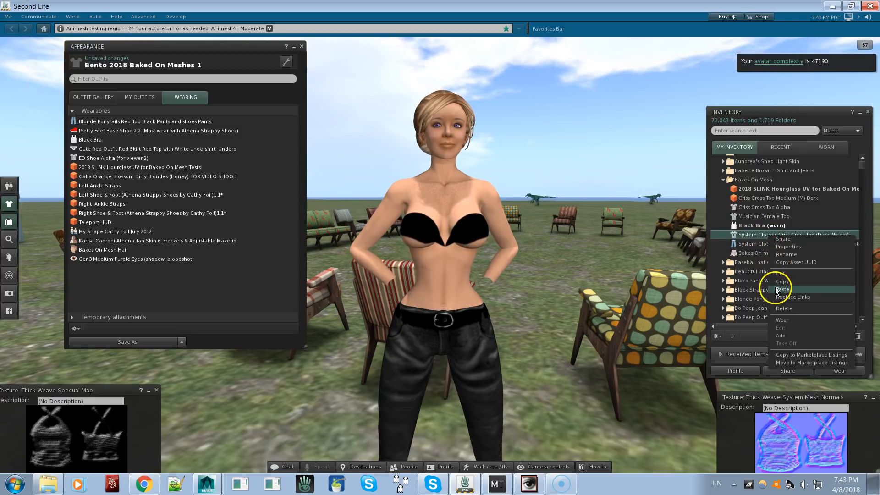
{"action": "left_click", "coordinate": [787, 336]}
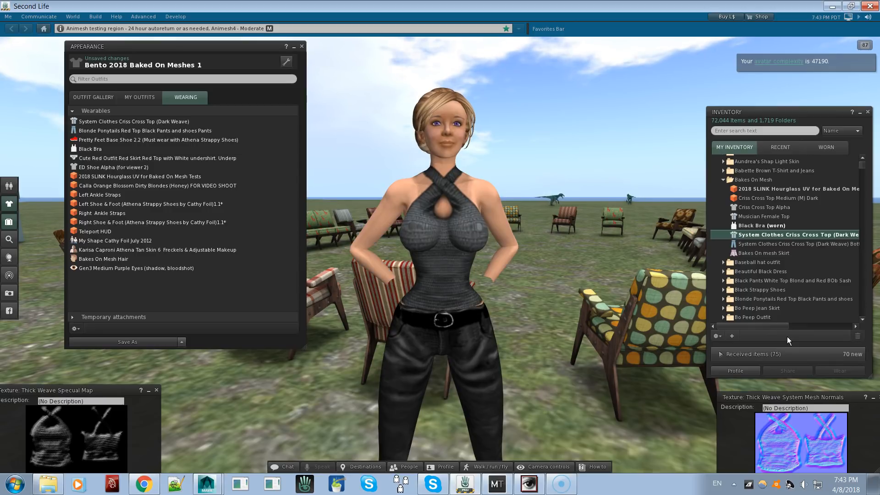
{"action": "left_click_drag", "start_coordinate": [440, 255], "coordinate": [400, 240], "text": "alt"}
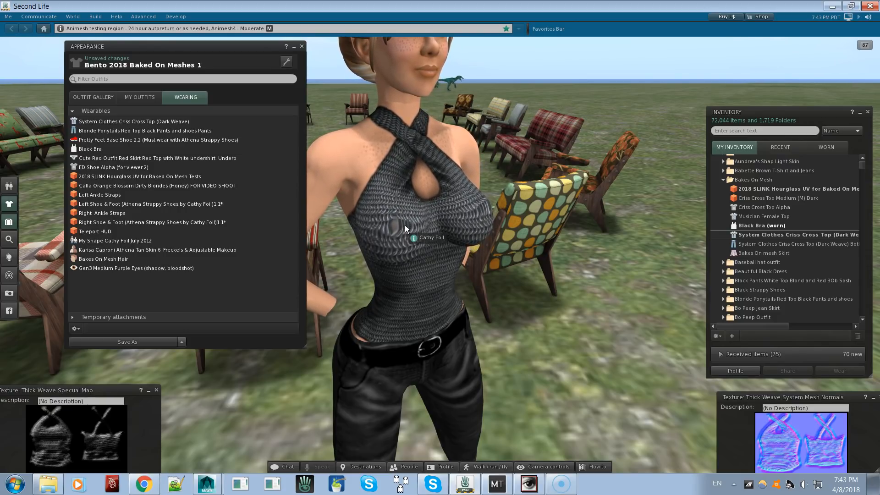
{"action": "left_click_drag", "start_coordinate": [405, 223], "coordinate": [440, 255], "text": "alt"}
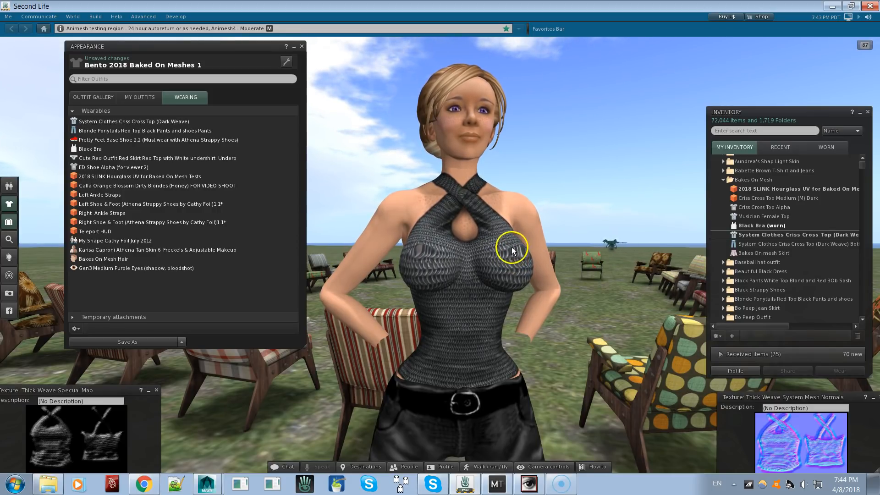
{"action": "left_click_drag", "start_coordinate": [513, 250], "coordinate": [440, 256], "text": "alt"}
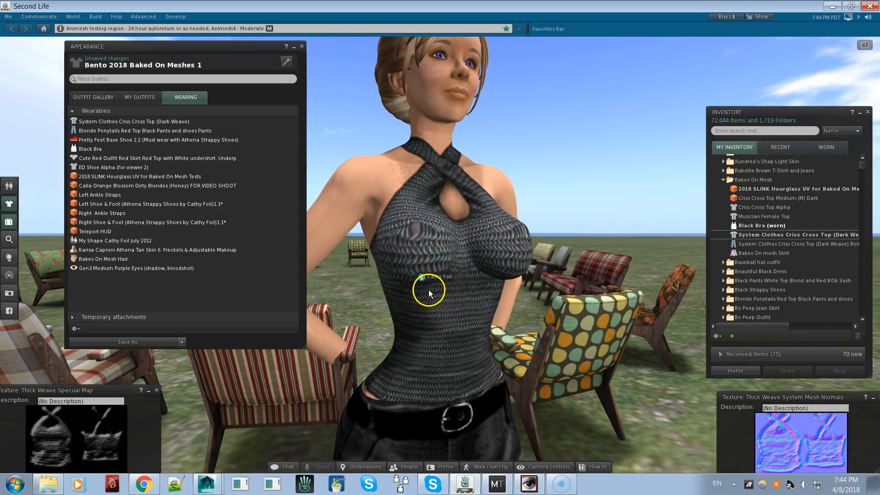
Edit the mesh body, select its upper-body face and apply the Thick Weave System Mesh Normals texture as the bumpiness map
{"action": "right_click", "coordinate": [430, 253]}
{"action": "left_click", "coordinate": [456, 263]}
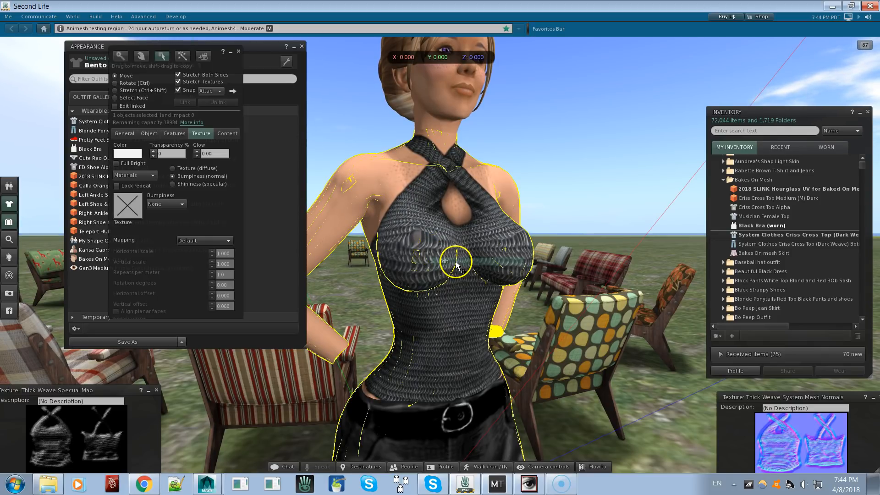
{"action": "left_click", "coordinate": [115, 98]}
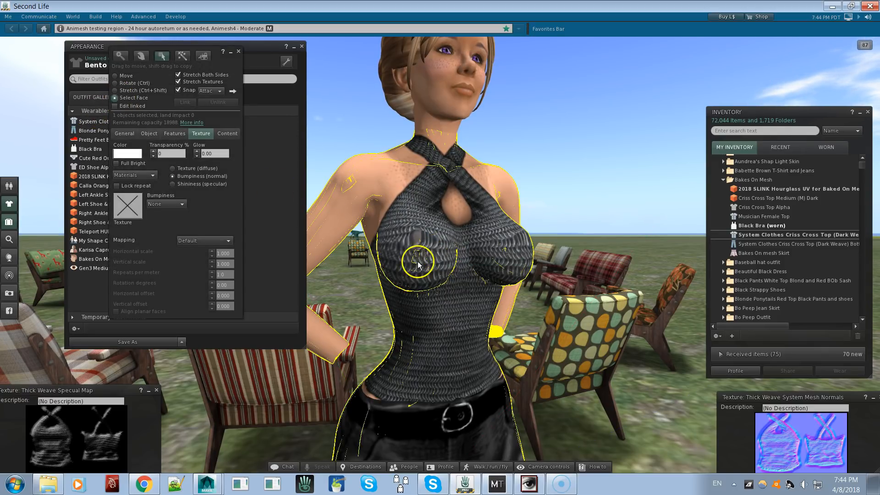
{"action": "left_click", "coordinate": [426, 273]}
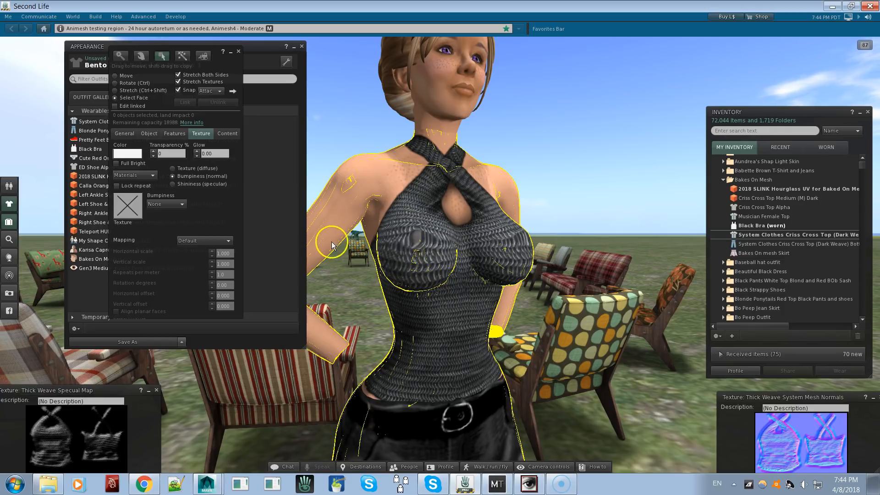
{"action": "left_click", "coordinate": [196, 170]}
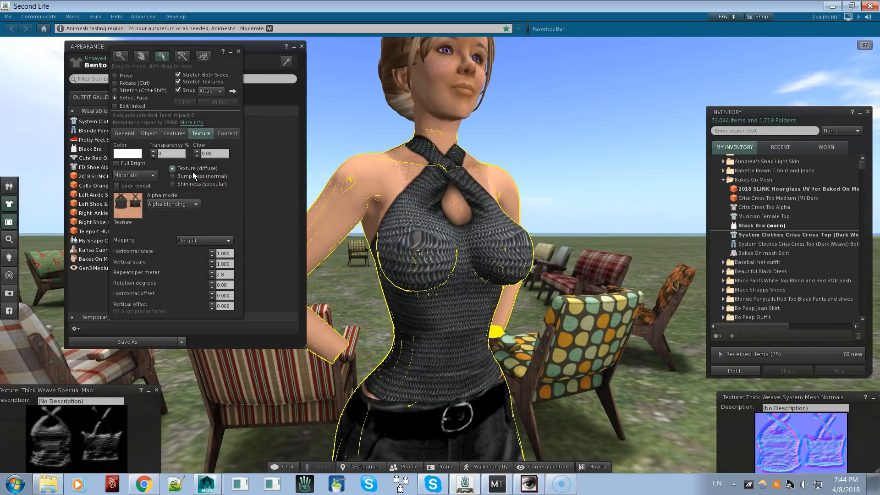
{"action": "left_click", "coordinate": [194, 178]}
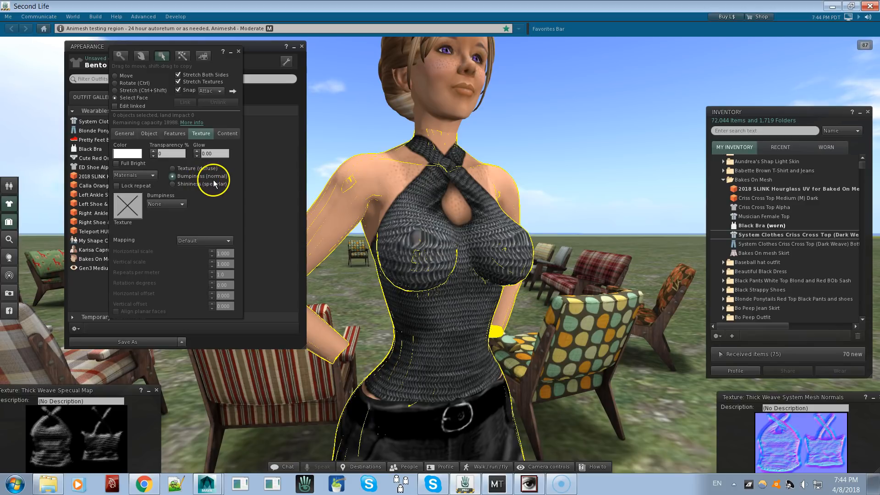
{"action": "left_click_drag", "start_coordinate": [809, 463], "coordinate": [133, 211]}
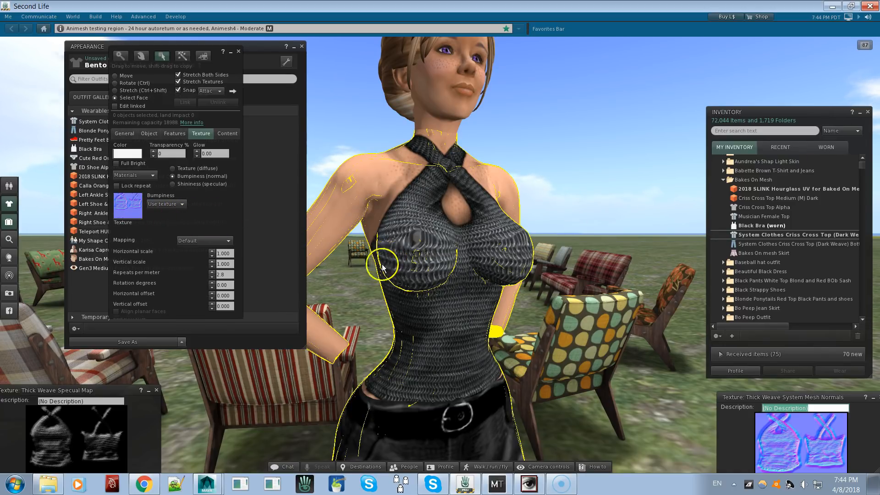
Apply the Thick Weave Specual Map as the upper-body face's shininess texture, set glossiness to 255 and examine the top
{"action": "left_click", "coordinate": [204, 186]}
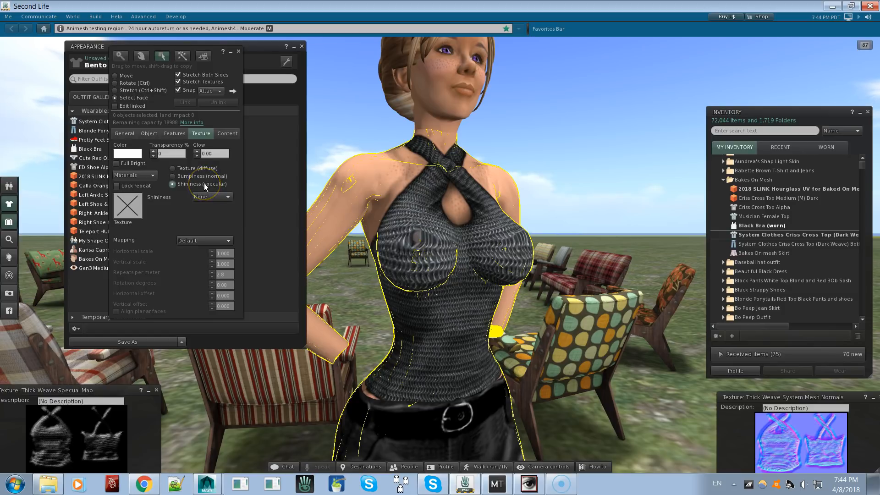
{"action": "left_click_drag", "start_coordinate": [109, 421], "coordinate": [130, 215]}
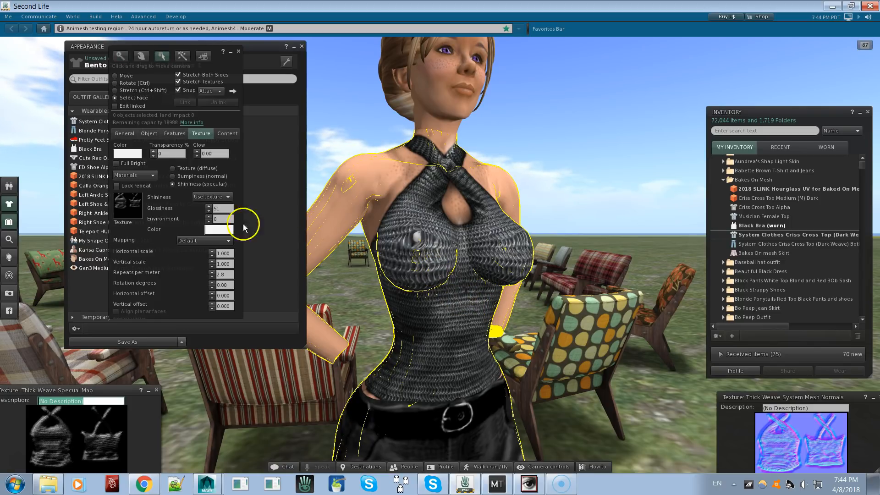
{"action": "left_click", "coordinate": [215, 208]}
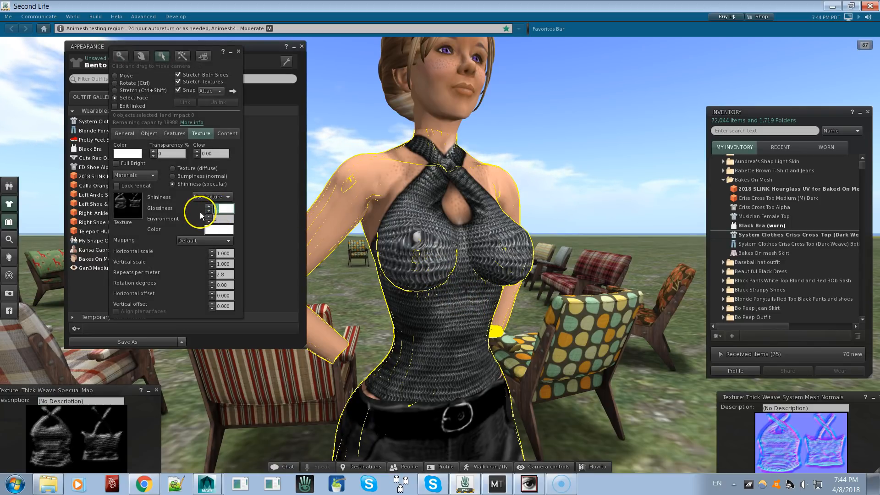
{"action": "type", "text": "999"}
{"action": "key", "text": "Return"}
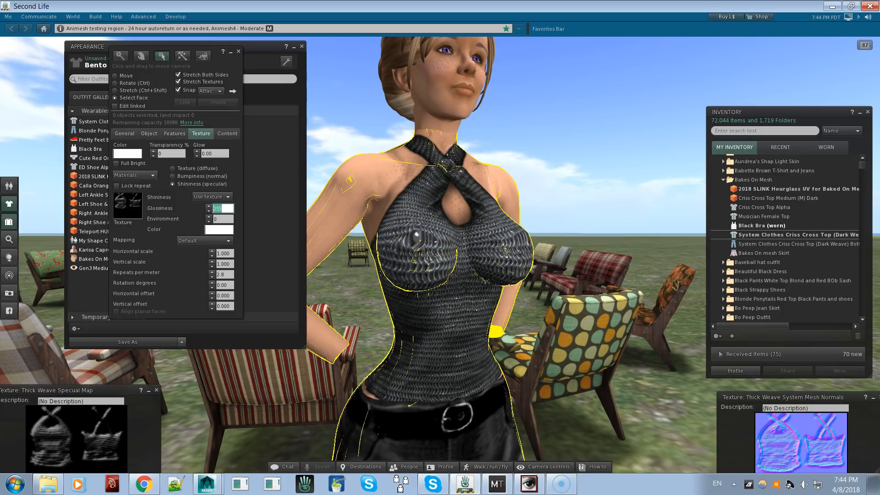
{"action": "left_click", "coordinate": [238, 53]}
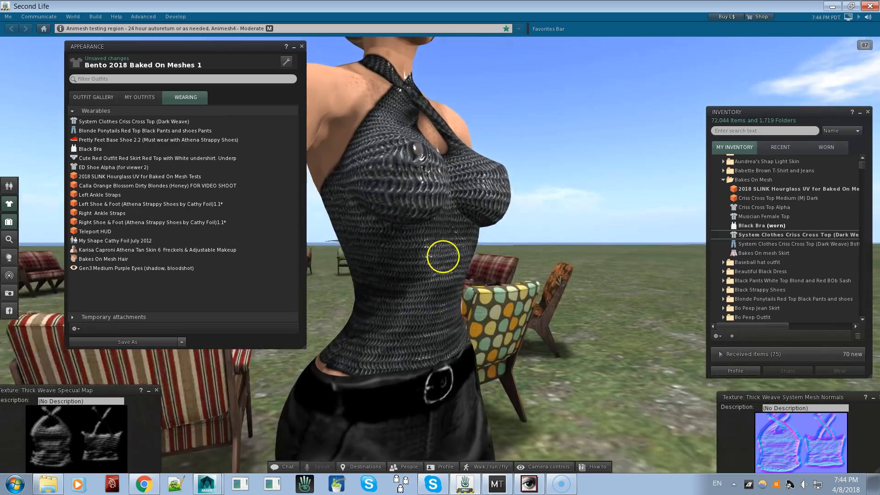
{"action": "mouse_move", "coordinate": [442, 256]}
{"action": "left_mouse_down", "text": "ctrl+alt"}
{"action": "mouse_move", "coordinate": [379, 249]}
{"action": "mouse_move", "coordinate": [440, 255]}
{"action": "left_mouse_up", "text": "ctrl+alt"}
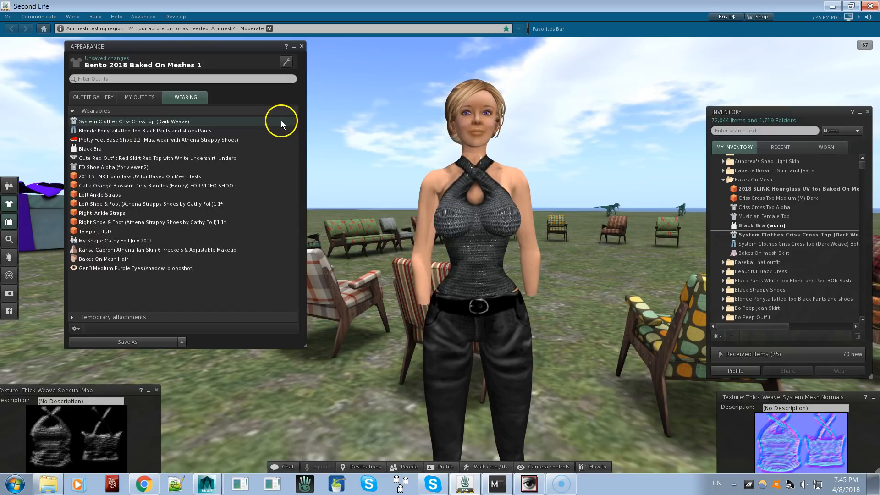
Open the worn System Clothes Criss Cross Top (Dark Weave) shirt for editing and review its texture, tint and length options
{"action": "left_click", "coordinate": [284, 60]}
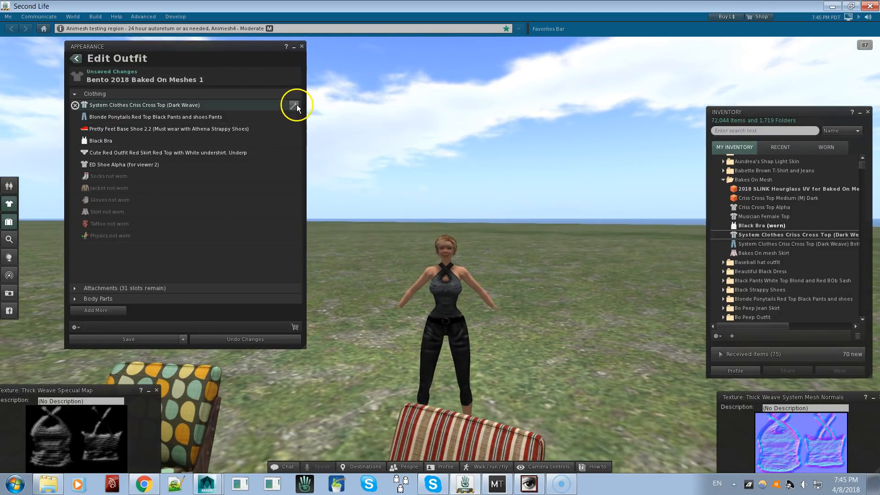
{"action": "left_click", "coordinate": [294, 105]}
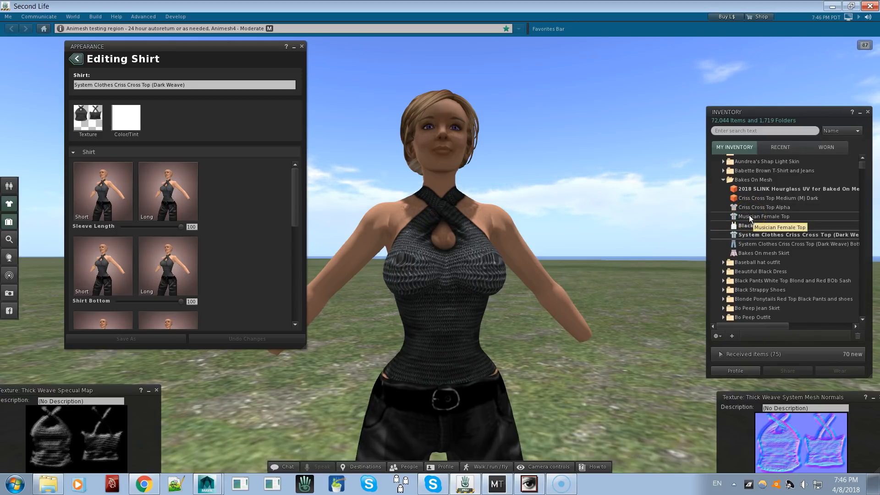
Create a new tattoo in the Bakes On Mesh folder with its default name and add it to the avatar
{"action": "right_click", "coordinate": [764, 183]}
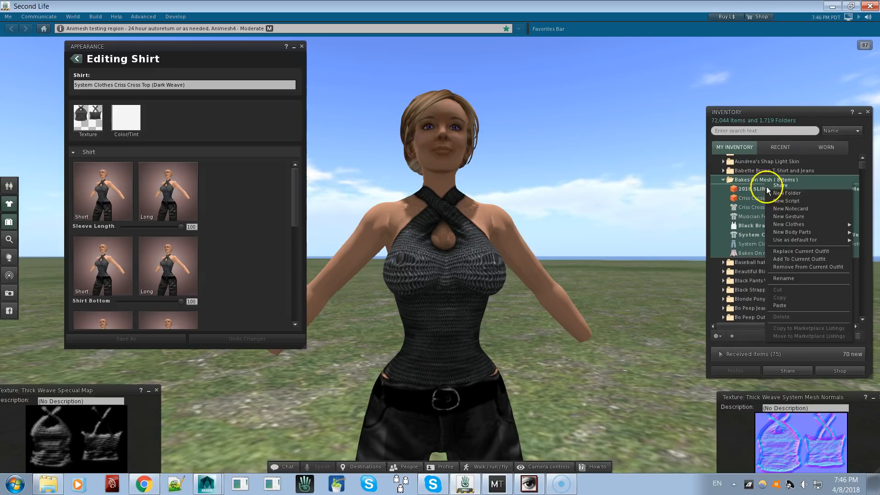
{"action": "mouse_move", "coordinate": [788, 224]}
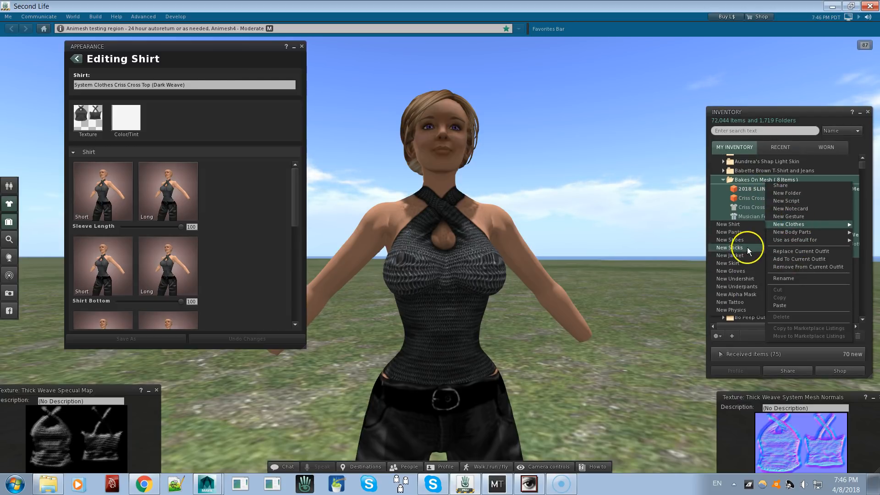
{"action": "left_click", "coordinate": [737, 304]}
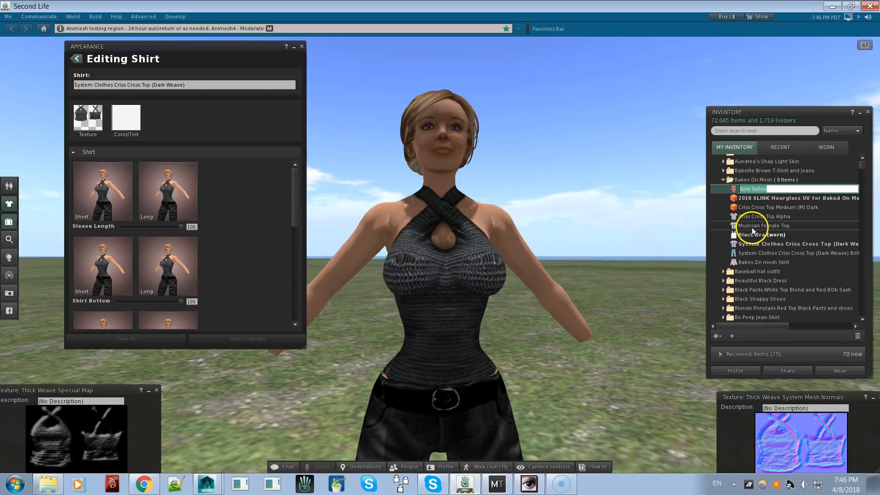
{"action": "key", "text": "Return"}
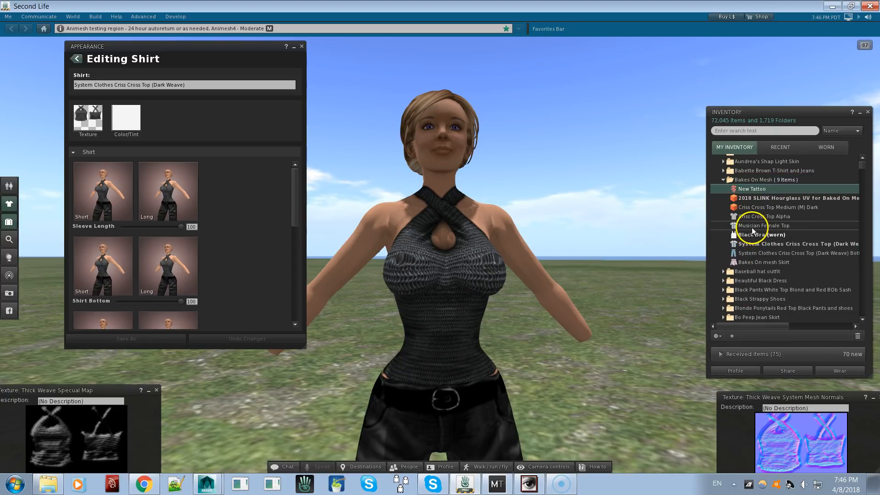
{"action": "right_click", "coordinate": [742, 189]}
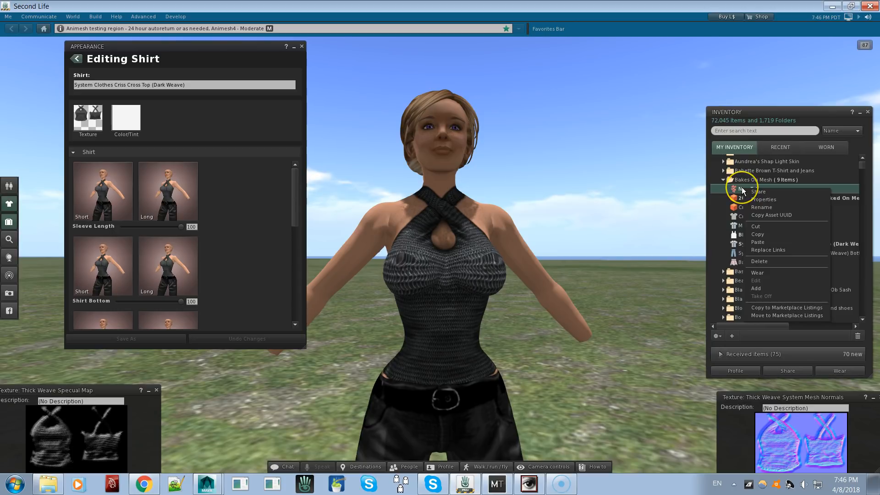
{"action": "left_click", "coordinate": [772, 290]}
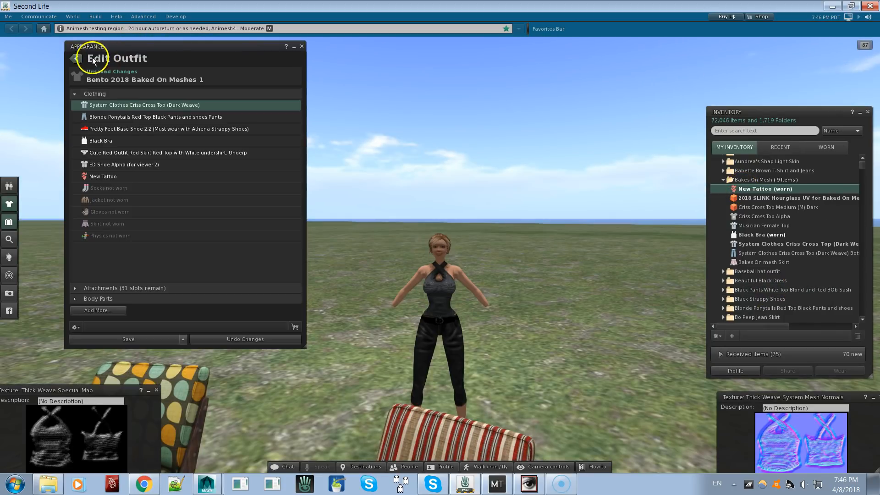
Open the New Tattoo layer for editing, review its head, upper and lower texture slots and tint, and return to the worn items
{"action": "left_click", "coordinate": [79, 59]}
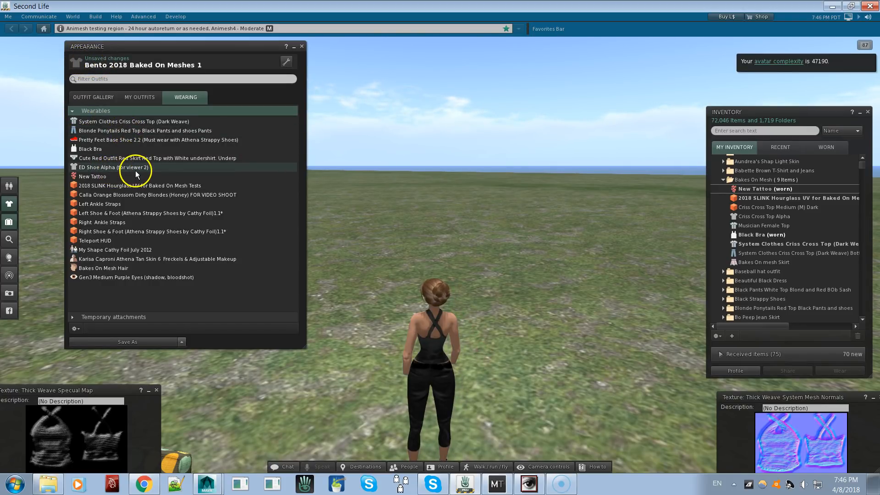
{"action": "left_click", "coordinate": [285, 60]}
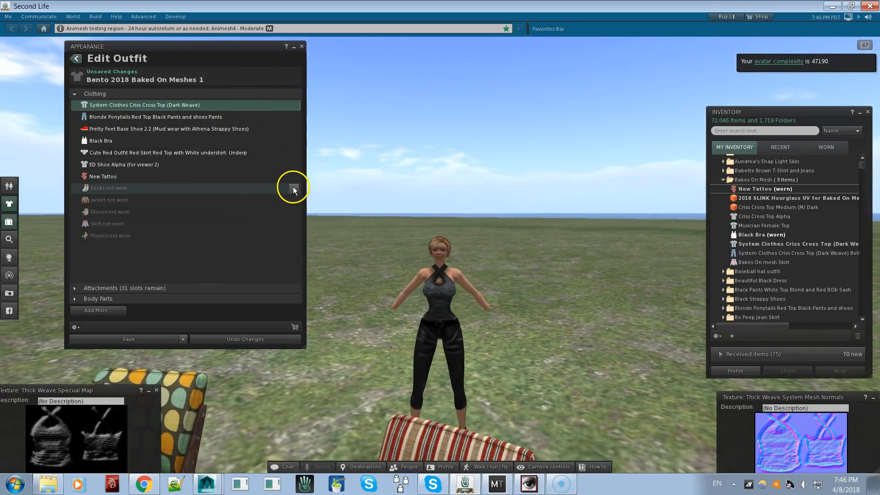
{"action": "left_click", "coordinate": [293, 177]}
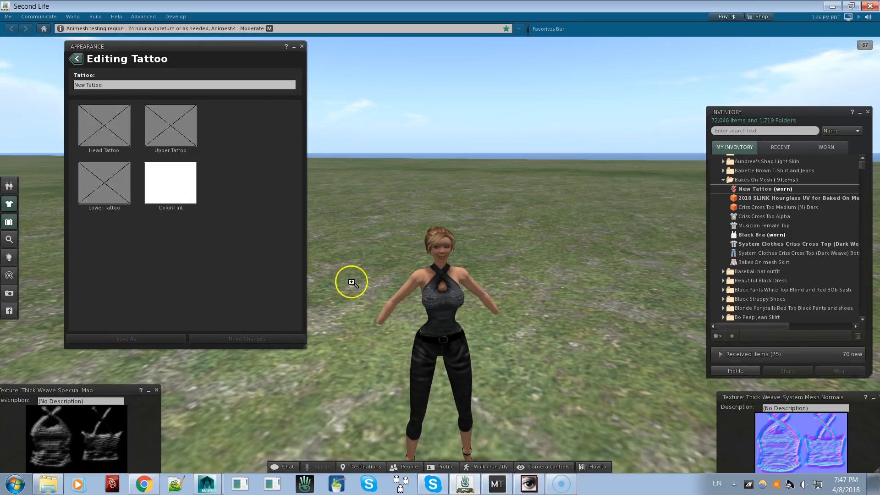
{"action": "left_click", "coordinate": [436, 300], "text": "alt"}
{"action": "left_click_drag", "start_coordinate": [439, 252], "coordinate": [440, 254], "text": "alt"}
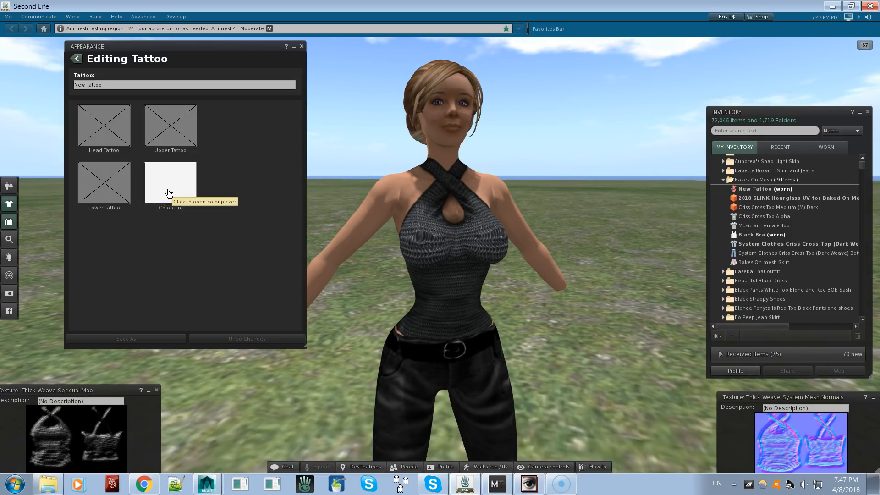
{"action": "left_click", "coordinate": [118, 90]}
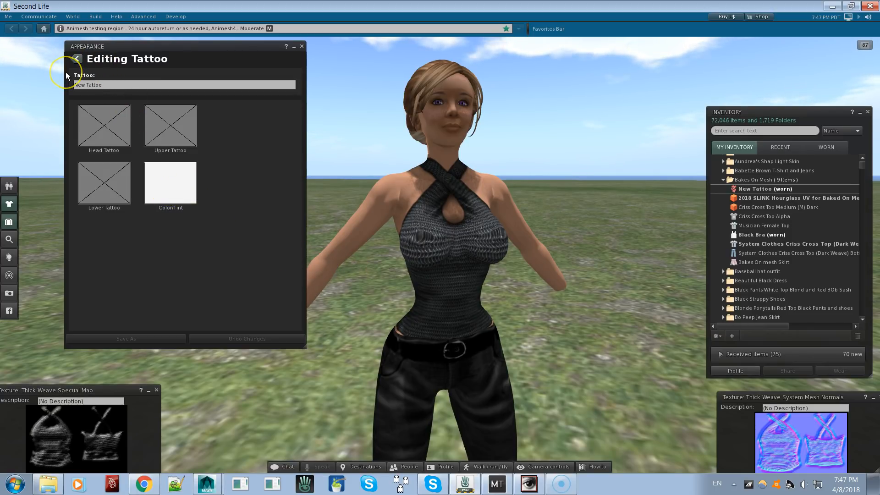
{"action": "left_click", "coordinate": [76, 60]}
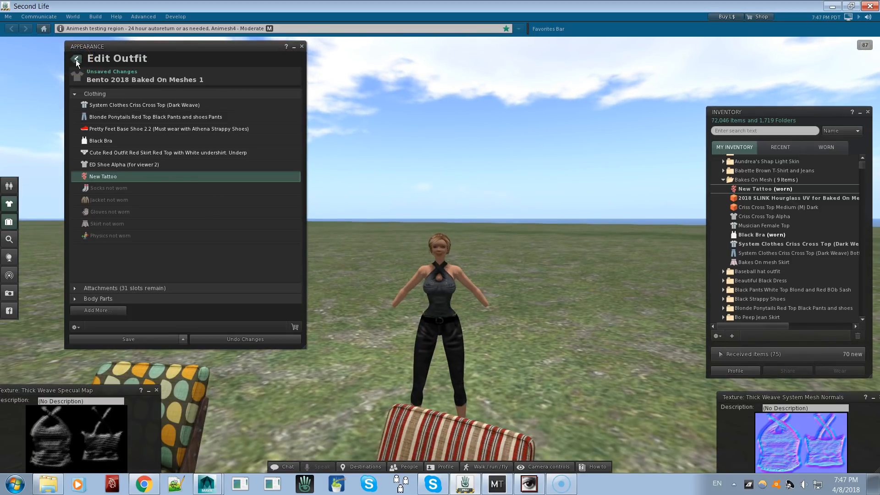
{"action": "left_click", "coordinate": [76, 60]}
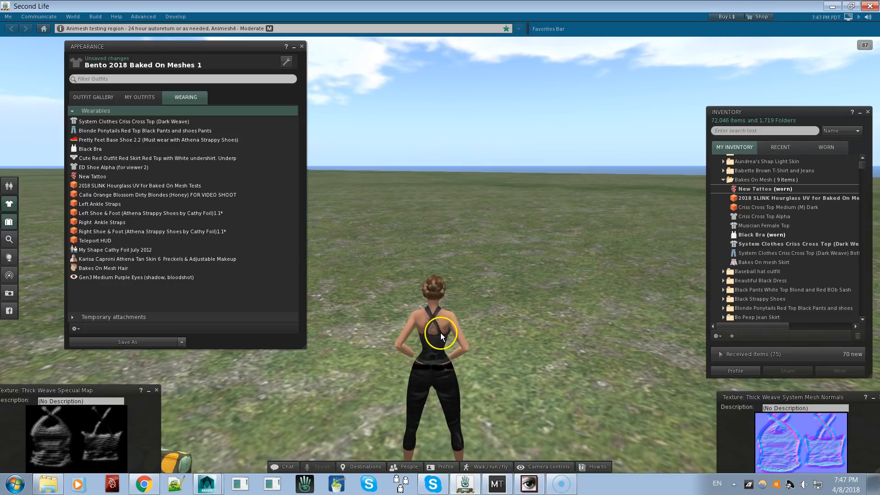
Edit the mesh body and select its upper-body face to inspect the applied shininess map, and close the editor
{"action": "left_click_drag", "start_coordinate": [441, 337], "coordinate": [440, 255], "text": "alt"}
{"action": "scroll", "coordinate": [440, 255], "scroll_direction": "up", "scroll_amount": 5}
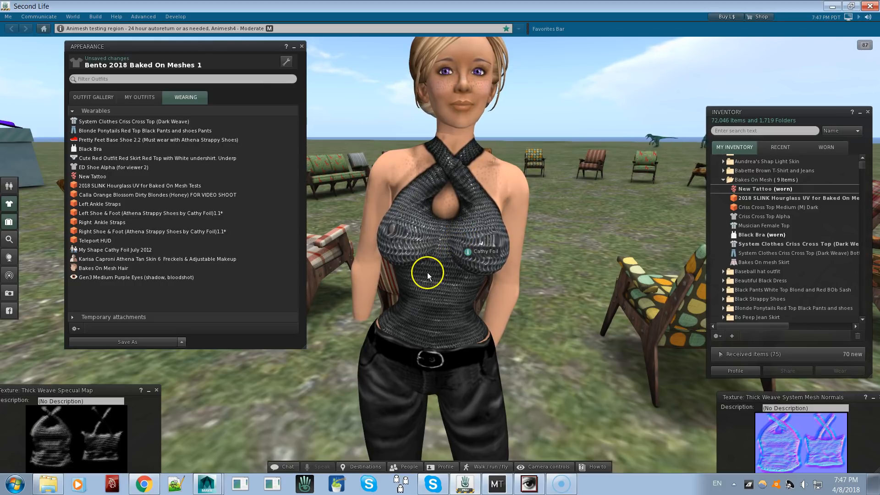
{"action": "right_click", "coordinate": [426, 238]}
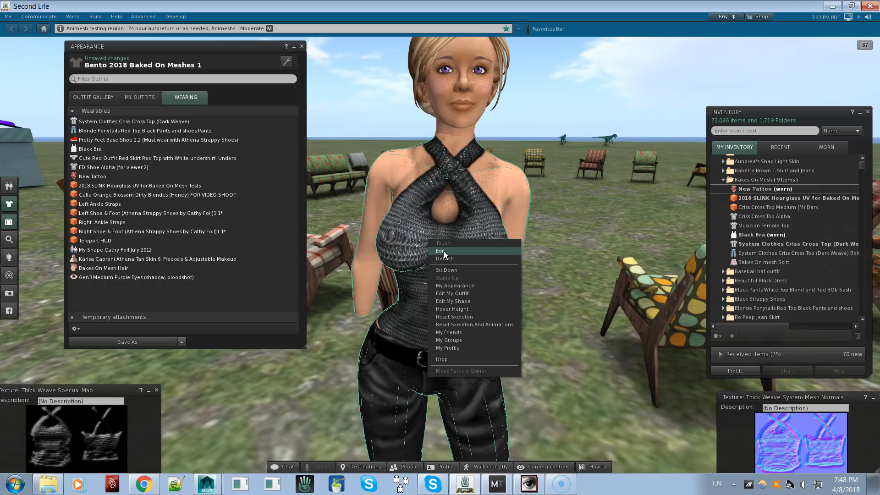
{"action": "left_click", "coordinate": [444, 251]}
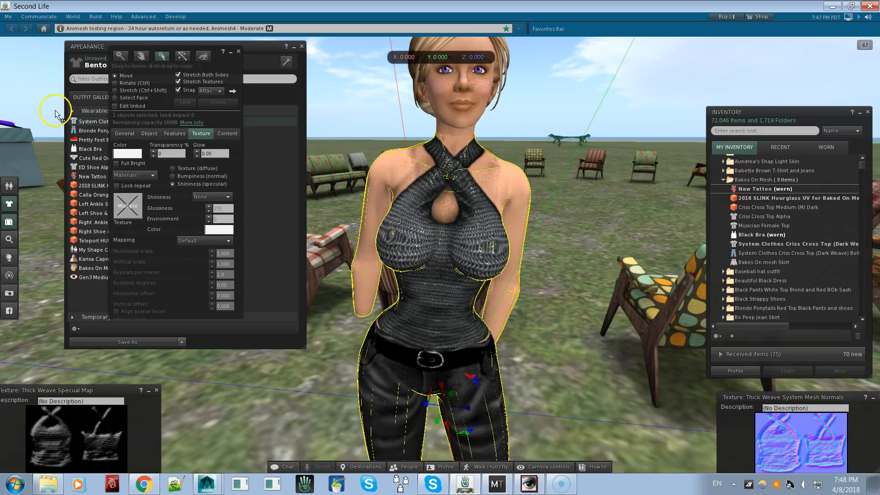
{"action": "left_click", "coordinate": [130, 98]}
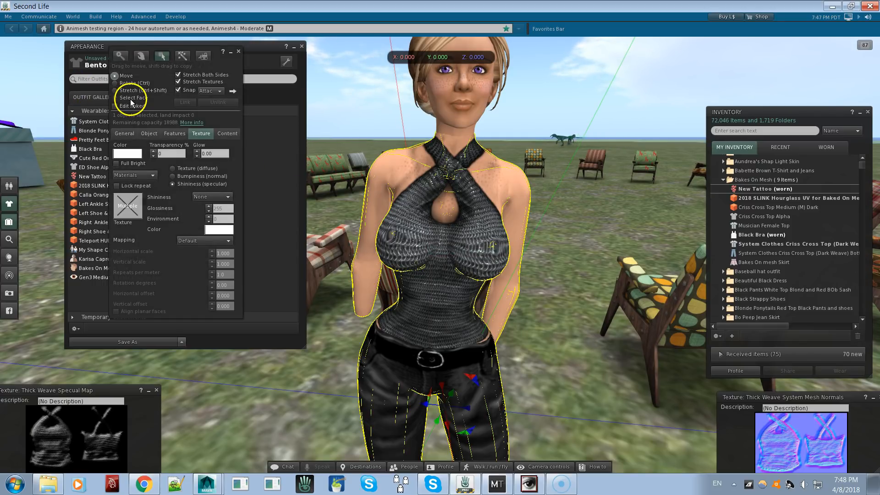
{"action": "left_click", "coordinate": [450, 274]}
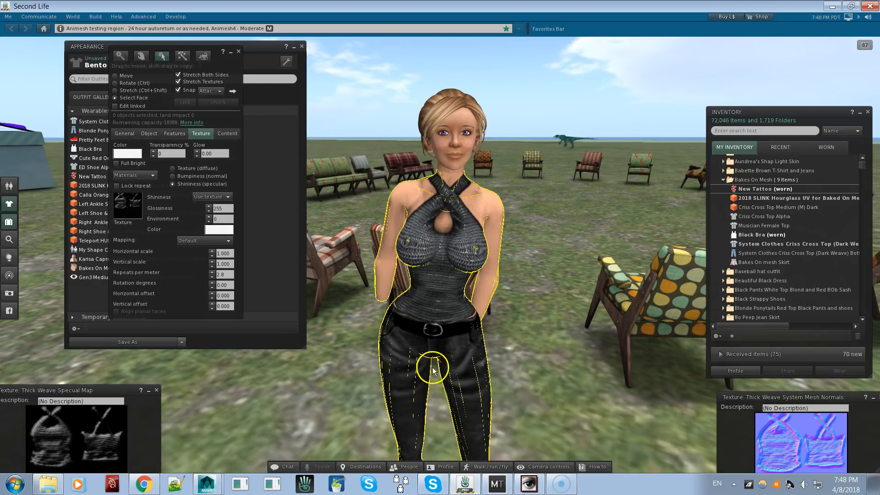
{"action": "key", "text": "Escape"}
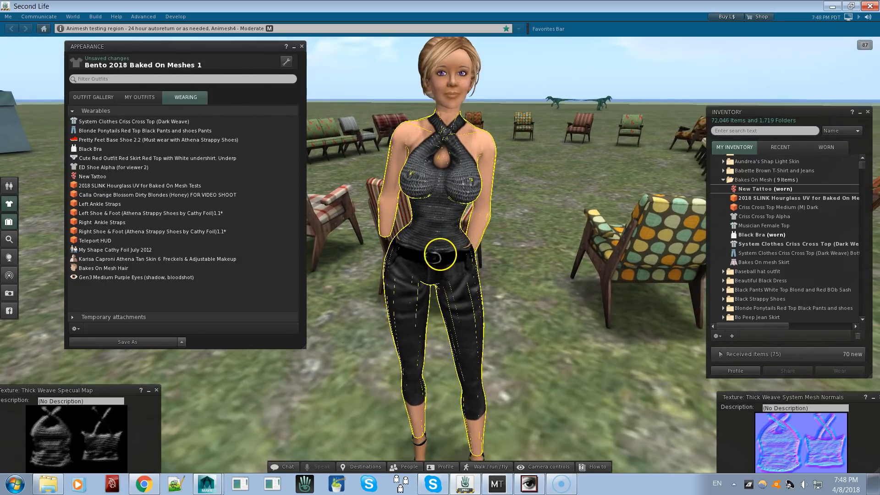
Review the mesh body's shininess and diffuse textures by face, and open the upper-body face's diffuse texture picker on its bake source
{"action": "key", "text": "ctrl+3"}
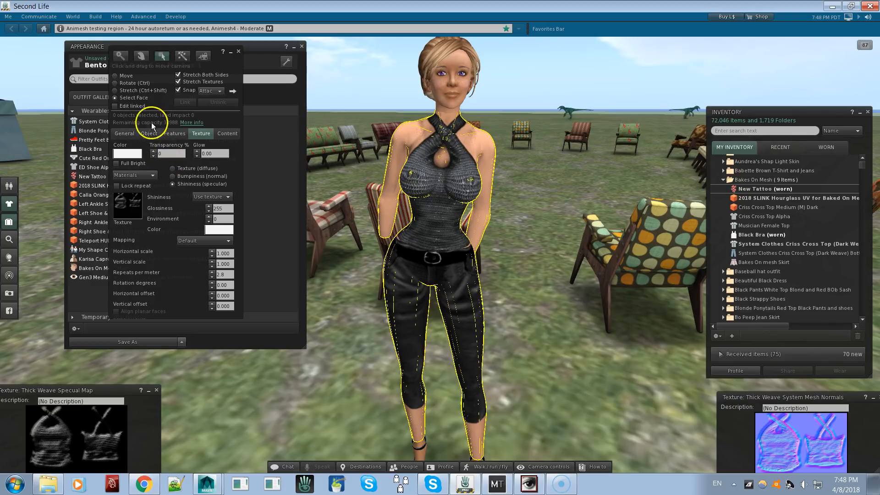
{"action": "left_click", "coordinate": [407, 275]}
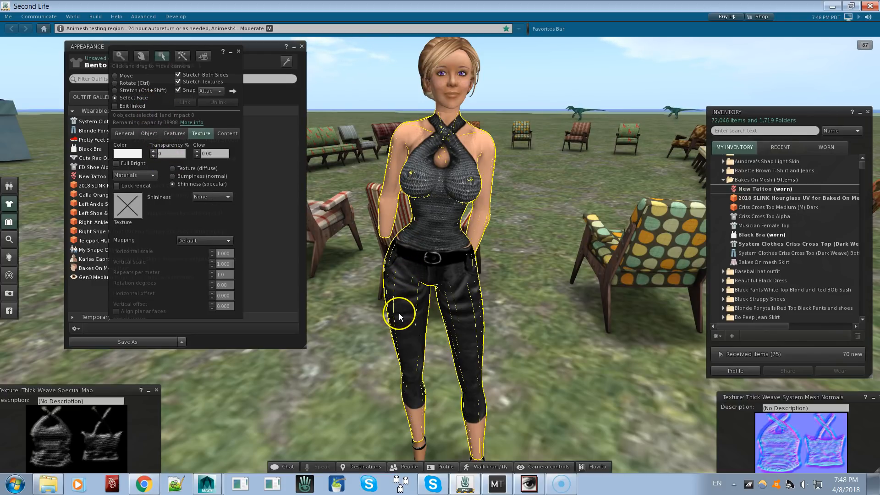
{"action": "left_click", "coordinate": [447, 212]}
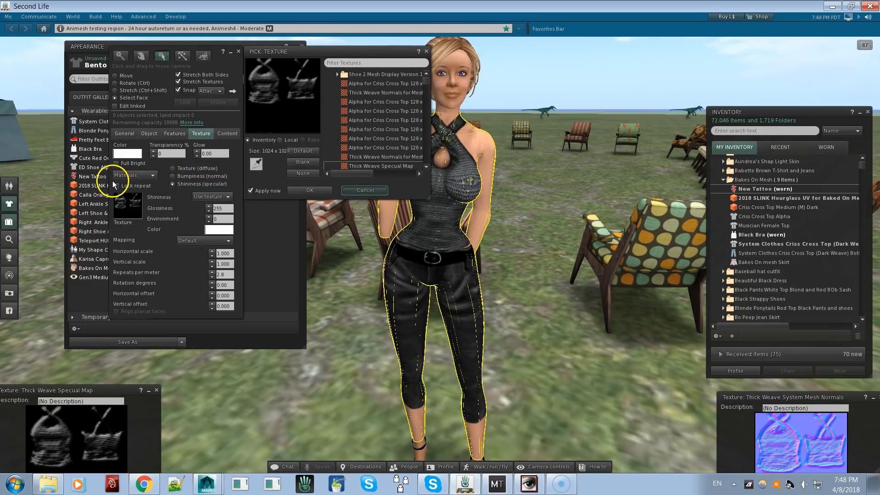
{"action": "left_click", "coordinate": [176, 169]}
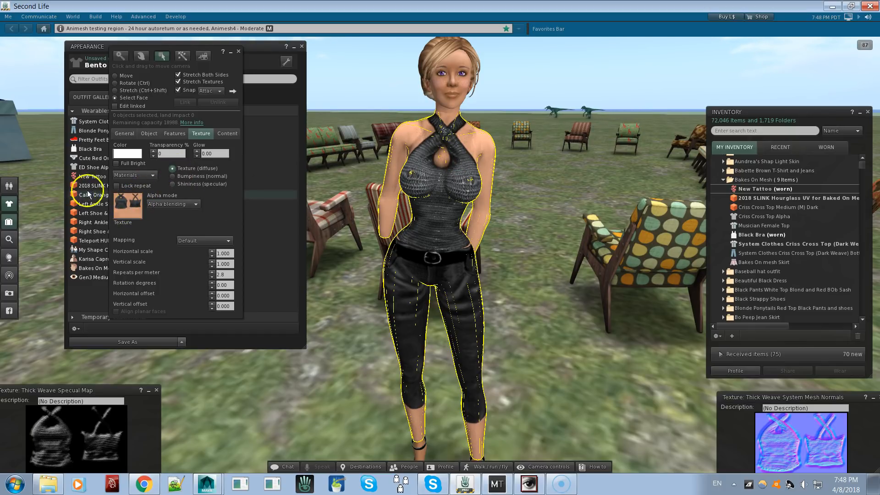
{"action": "left_click", "coordinate": [401, 282]}
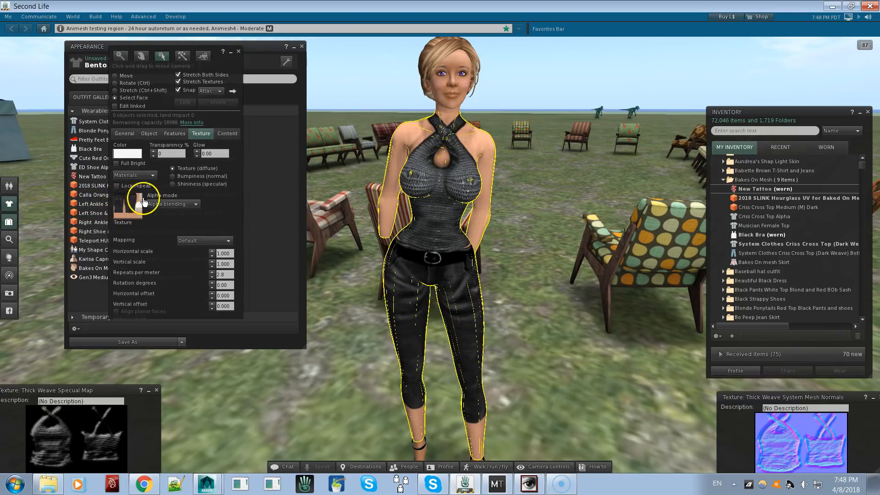
{"action": "left_click", "coordinate": [418, 198]}
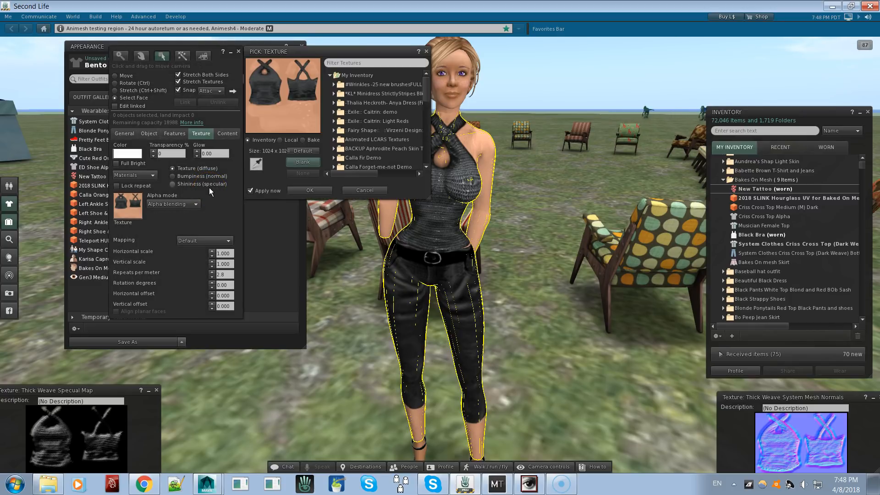
{"action": "left_click", "coordinate": [304, 140]}
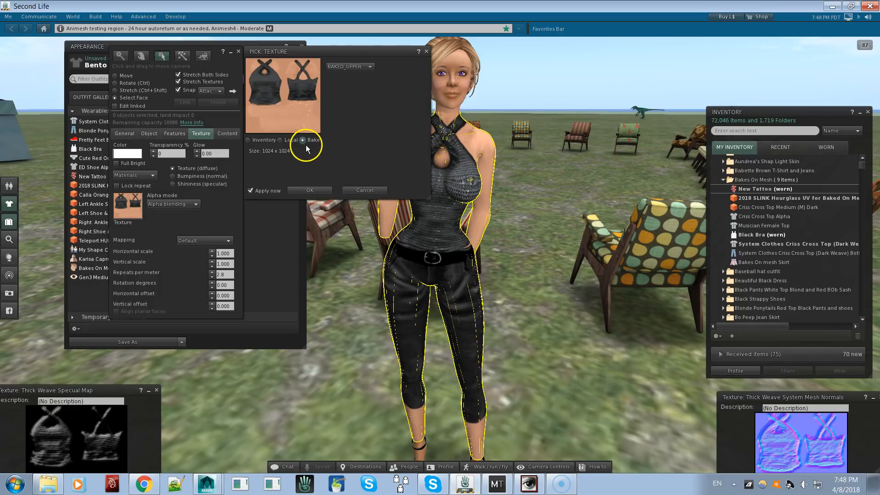
Try BAKED_LOWER as the upper-body face's bake texture, examine it on the avatar, and restore BAKED_UPPER
{"action": "left_click", "coordinate": [365, 68]}
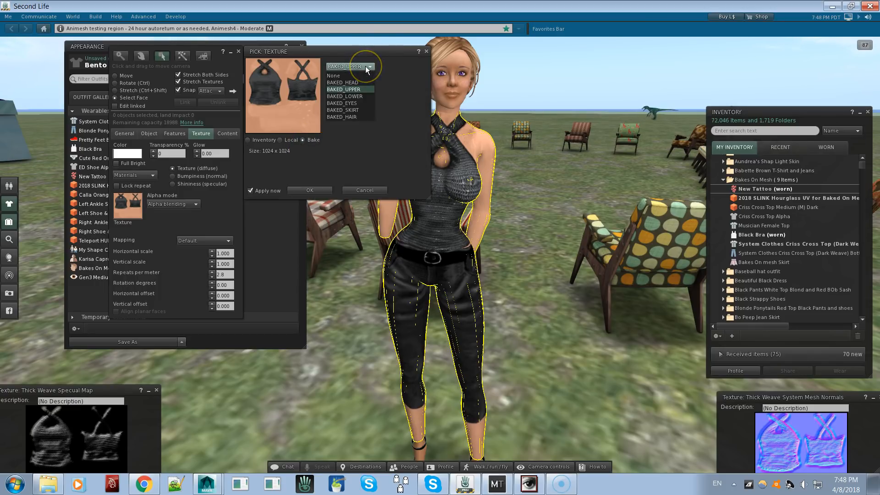
{"action": "left_click", "coordinate": [360, 96]}
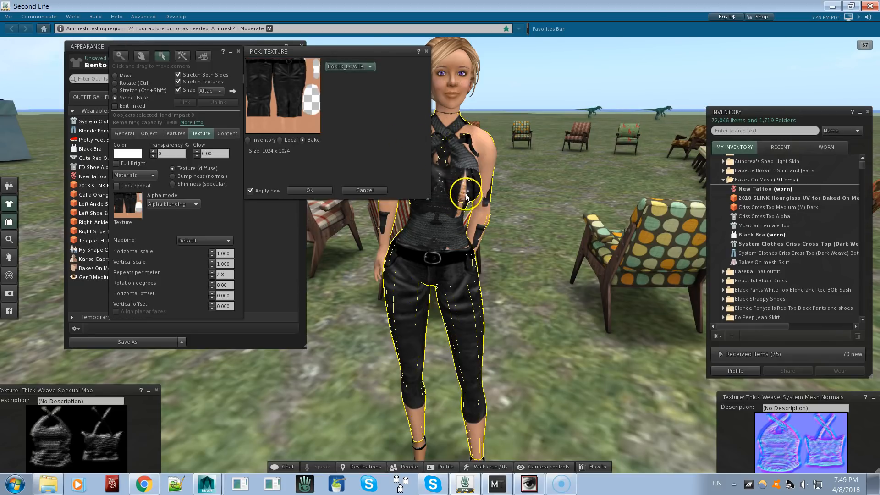
{"action": "left_click_drag", "start_coordinate": [447, 212], "coordinate": [441, 253], "text": "alt"}
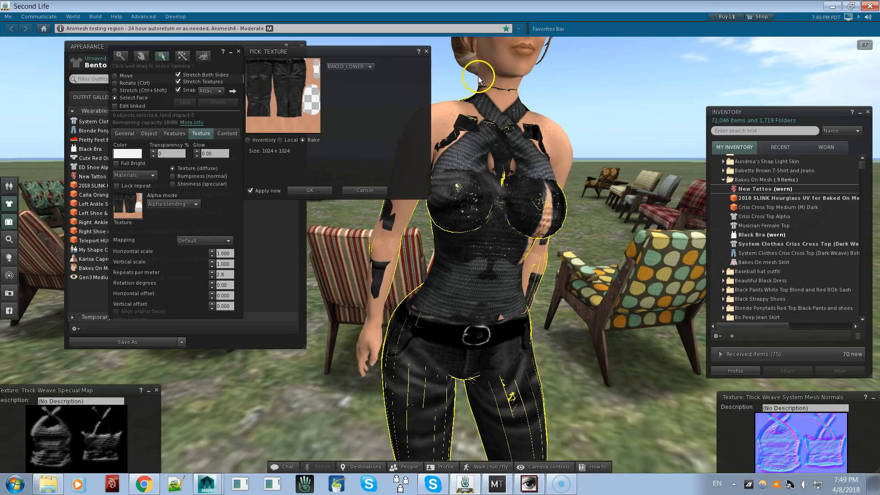
{"action": "left_click", "coordinate": [354, 67]}
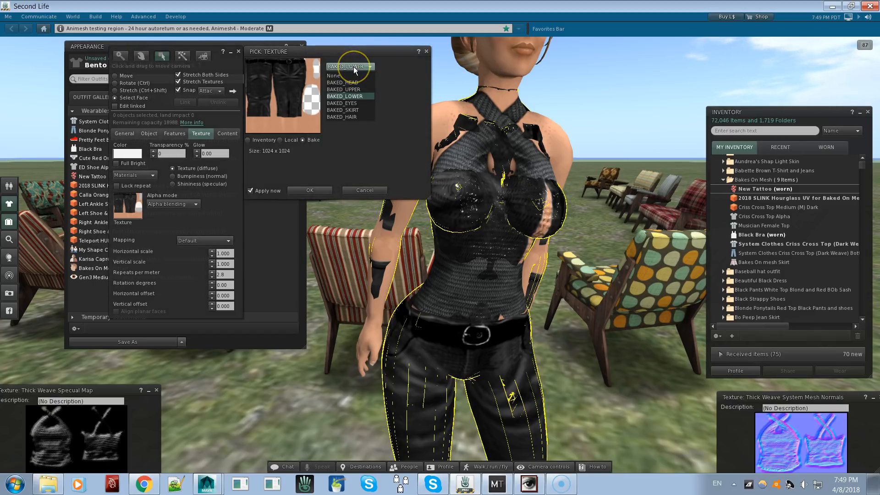
{"action": "left_click", "coordinate": [348, 89]}
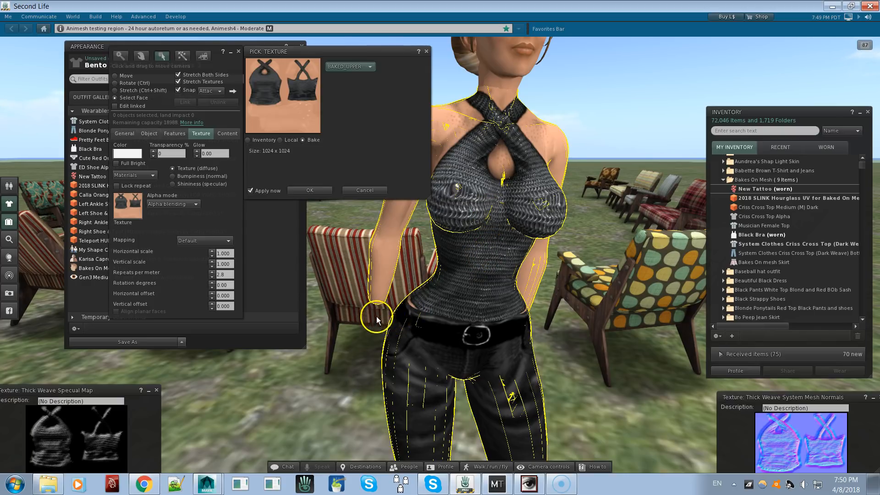
Set the upper-body face's bake texture to BAKED_SKIRT and review the available bake choices
{"action": "left_click", "coordinate": [355, 66]}
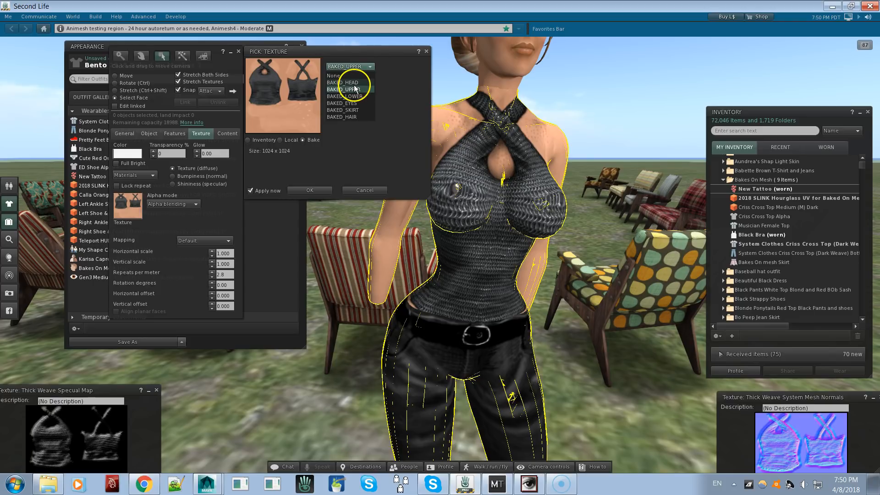
{"action": "left_click", "coordinate": [351, 110]}
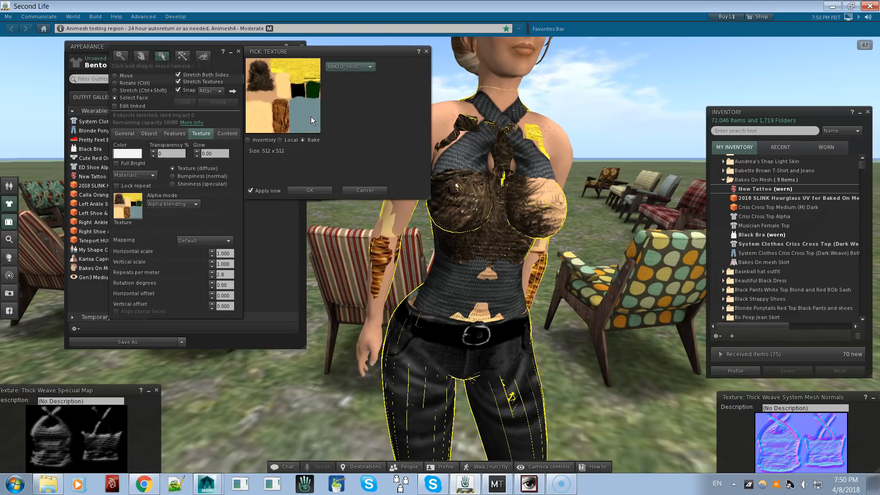
{"action": "left_click", "coordinate": [362, 68]}
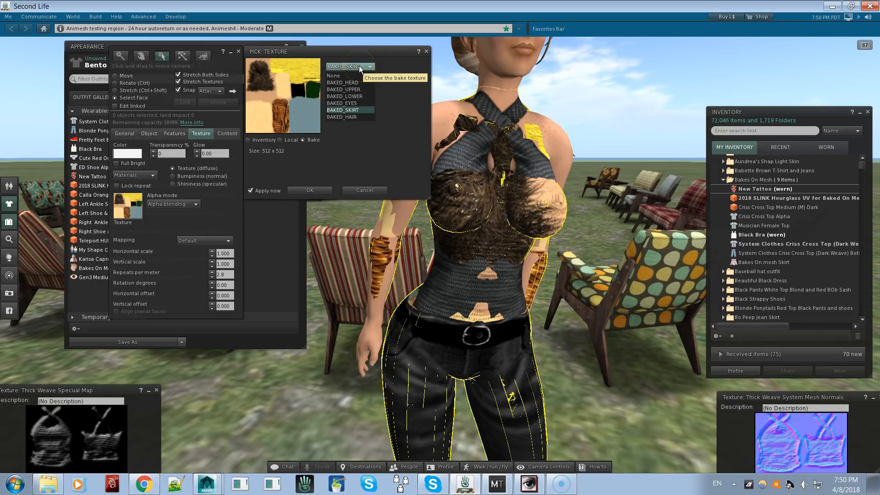
{"action": "left_click", "coordinate": [355, 83]}
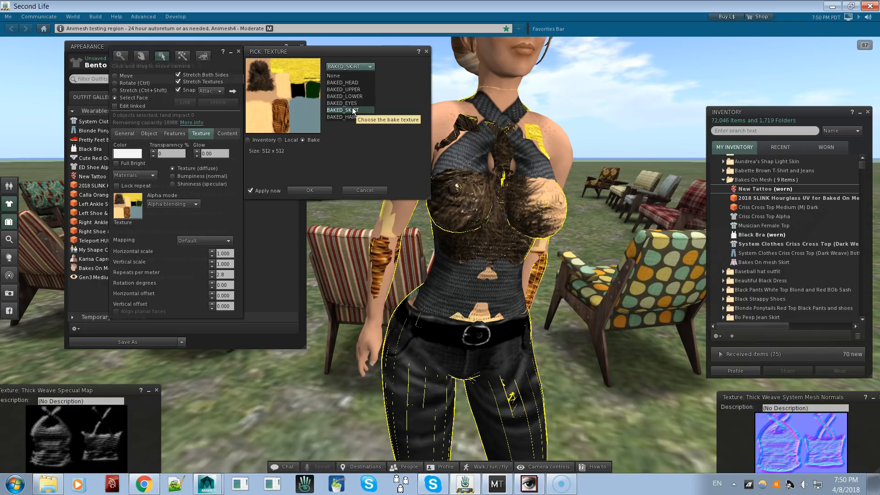
Wear the Bakes On mesh Skirt from the Bakes On Mesh inventory folder
{"action": "left_click", "coordinate": [755, 263]}
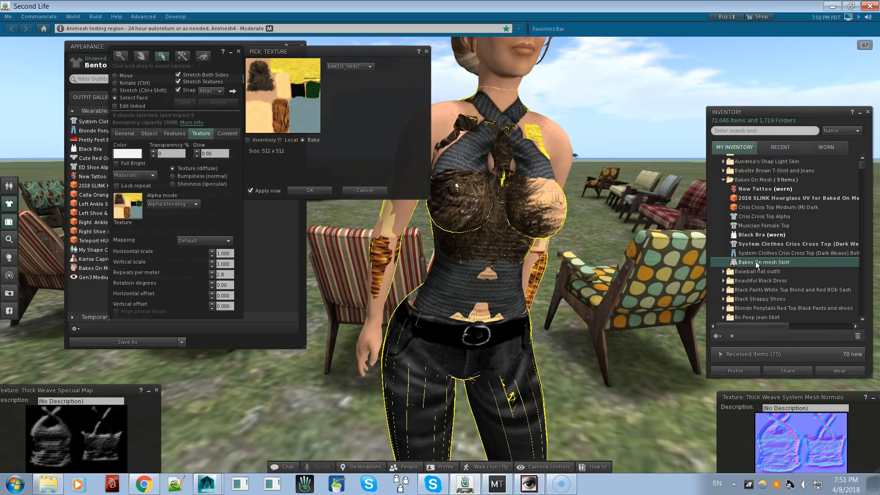
{"action": "right_click", "coordinate": [755, 261]}
{"action": "left_click", "coordinate": [795, 363]}
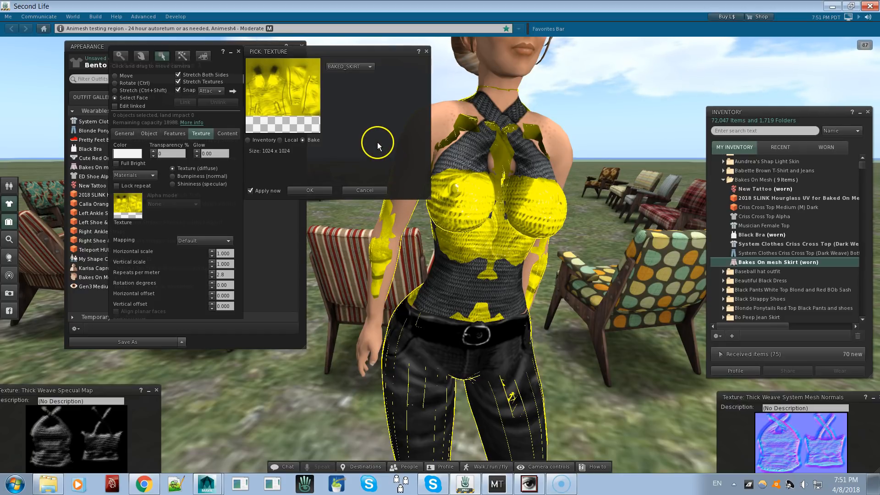
Return the upper-body face to the BAKED_UPPER texture and take off the Bakes On mesh Skirt
{"action": "left_click", "coordinate": [360, 68]}
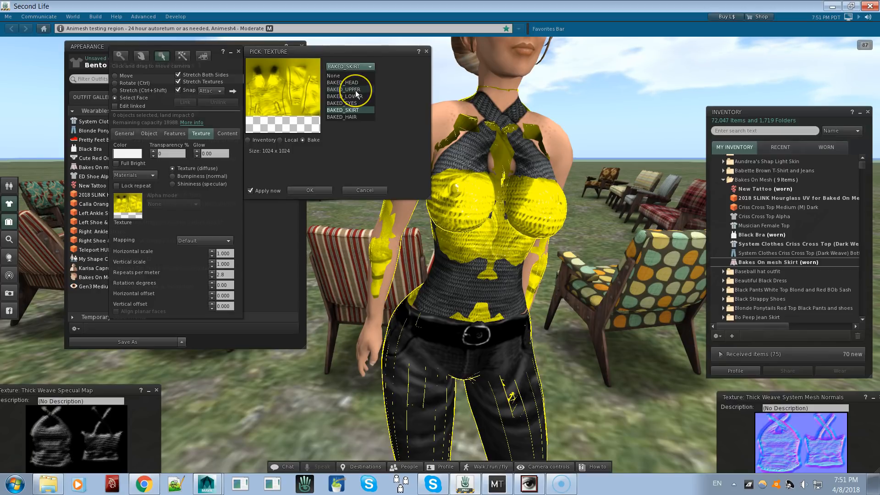
{"action": "left_click", "coordinate": [355, 90]}
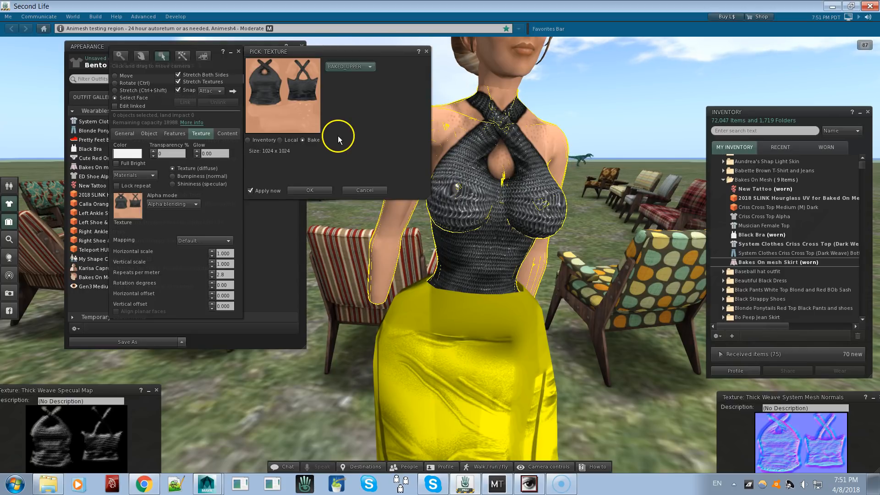
{"action": "right_click", "coordinate": [794, 262]}
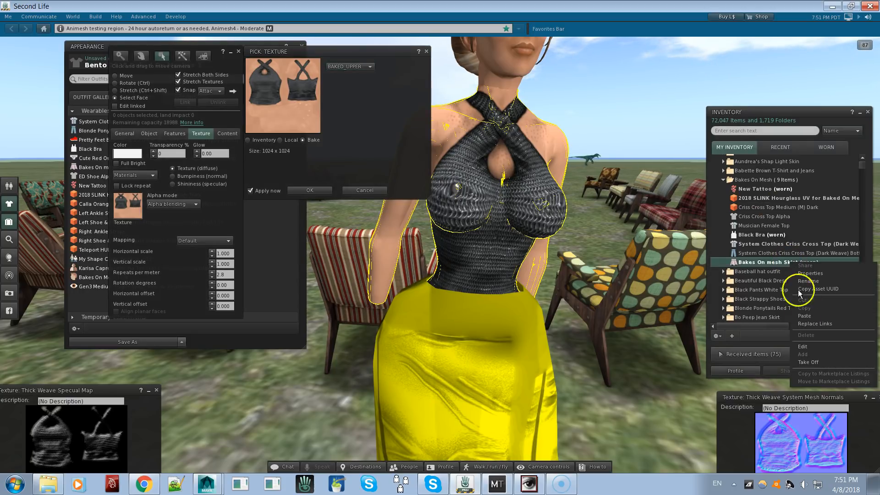
{"action": "left_click", "coordinate": [818, 364]}
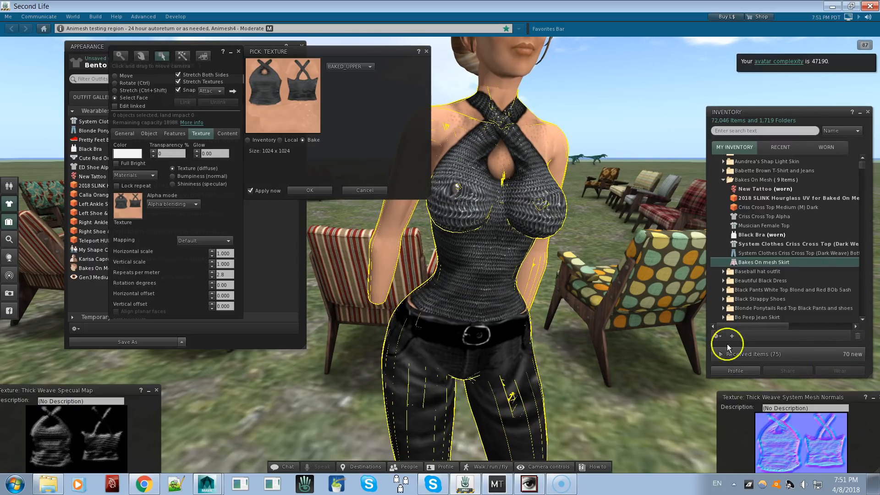
Cancel the bake texture selection and close the mesh body's editor
{"action": "left_click", "coordinate": [356, 67]}
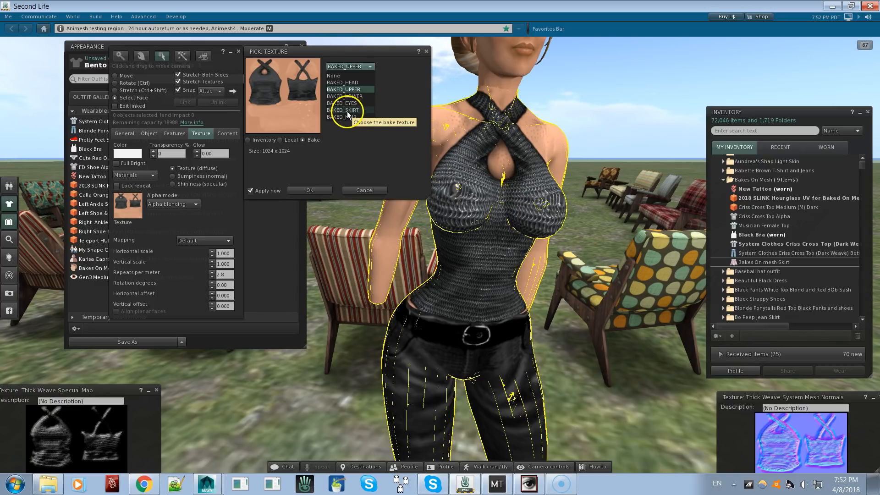
{"action": "left_click", "coordinate": [356, 189]}
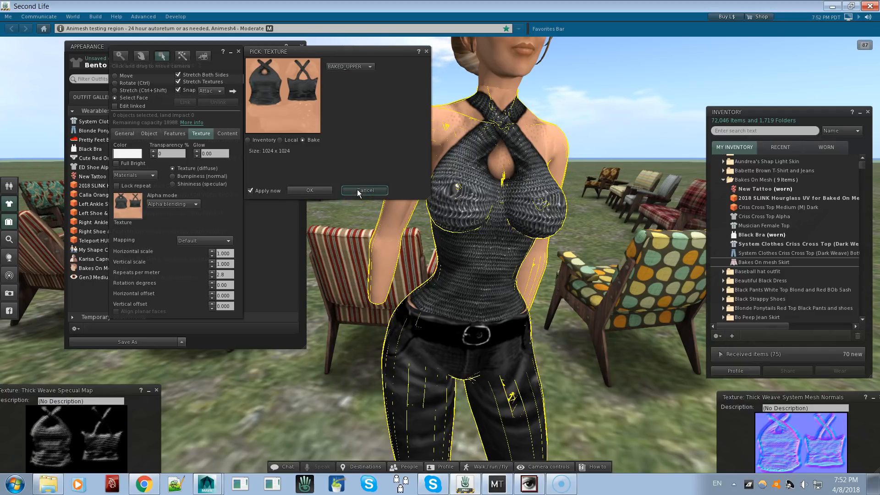
{"action": "left_click", "coordinate": [747, 259]}
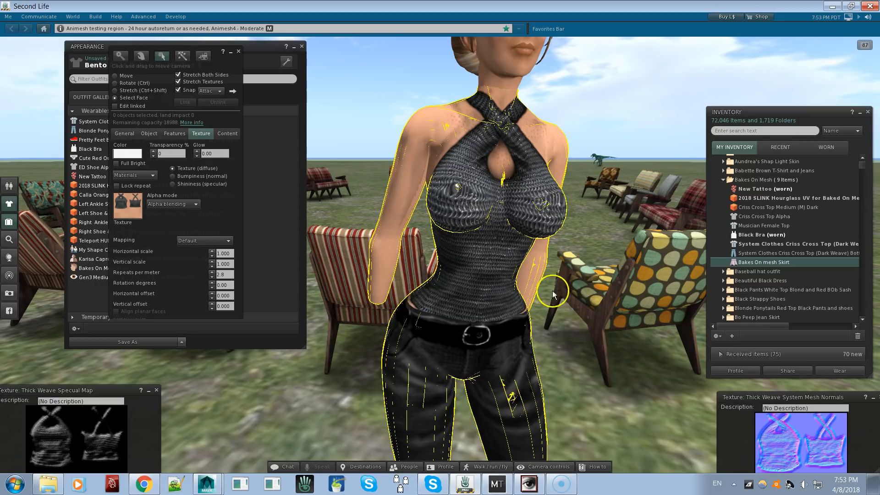
{"action": "left_click_drag", "start_coordinate": [478, 260], "coordinate": [440, 255], "text": "alt"}
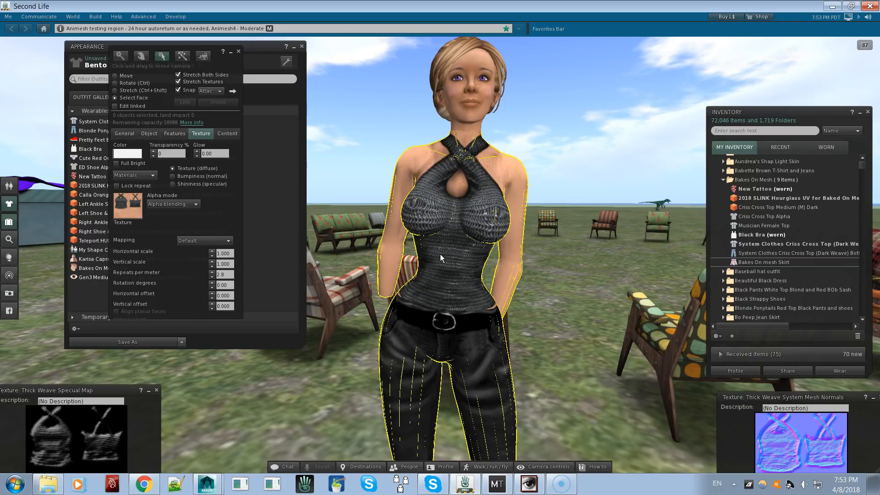
{"action": "left_click", "coordinate": [440, 251]}
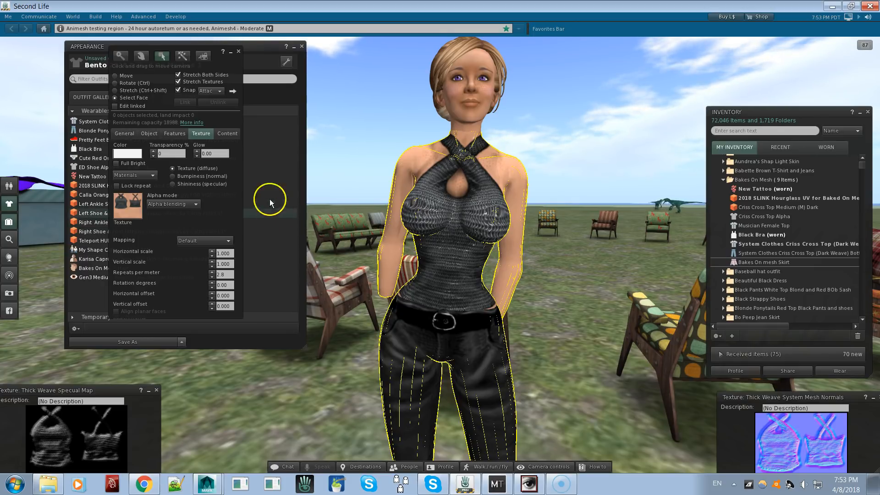
{"action": "left_click", "coordinate": [238, 52]}
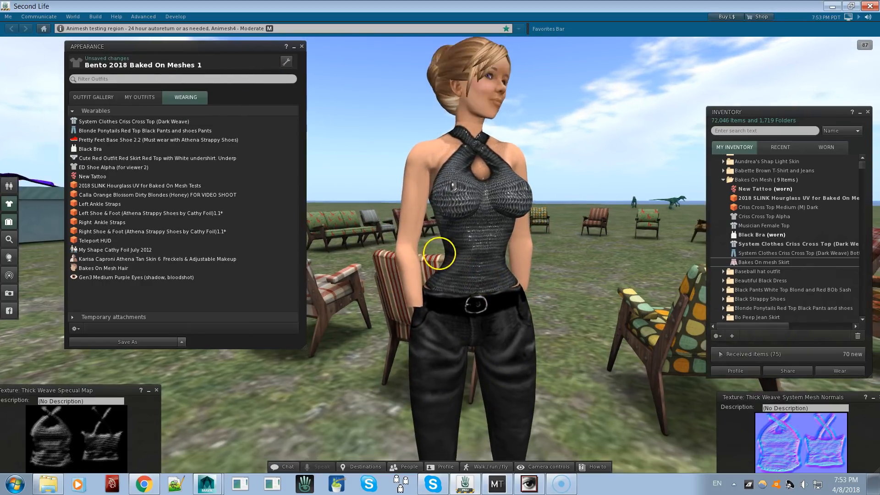
Inspect the woven top on the avatar up close, and detach the worn 2018 SLINK Hourglass UV mesh body
{"action": "scroll", "coordinate": [439, 253], "scroll_direction": "up", "scroll_amount": 3}
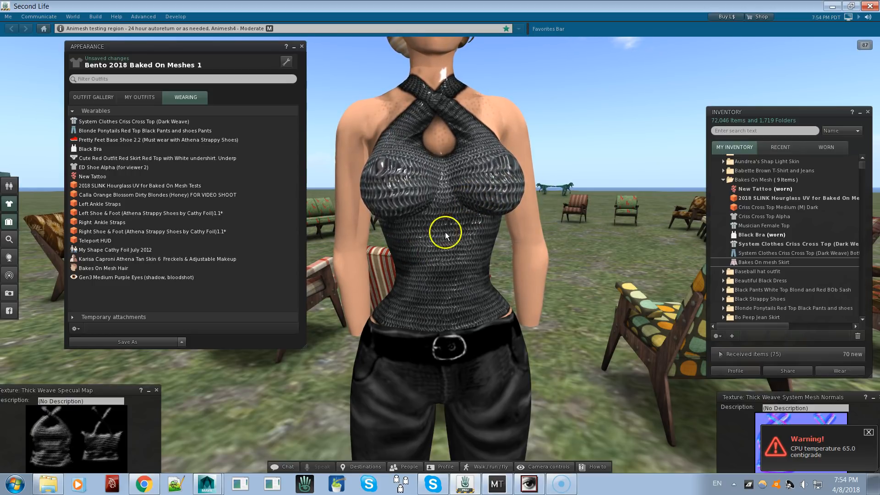
{"action": "left_click_drag", "start_coordinate": [472, 269], "coordinate": [439, 253], "text": "alt"}
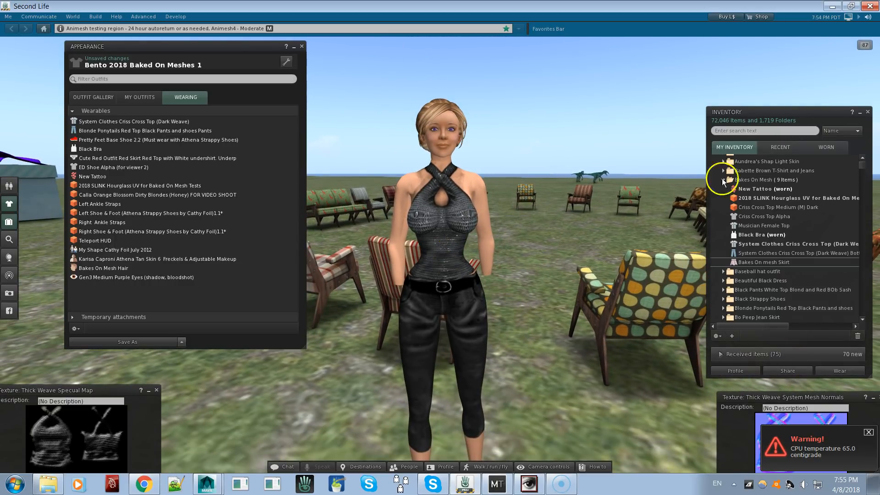
{"action": "right_click", "coordinate": [769, 198]}
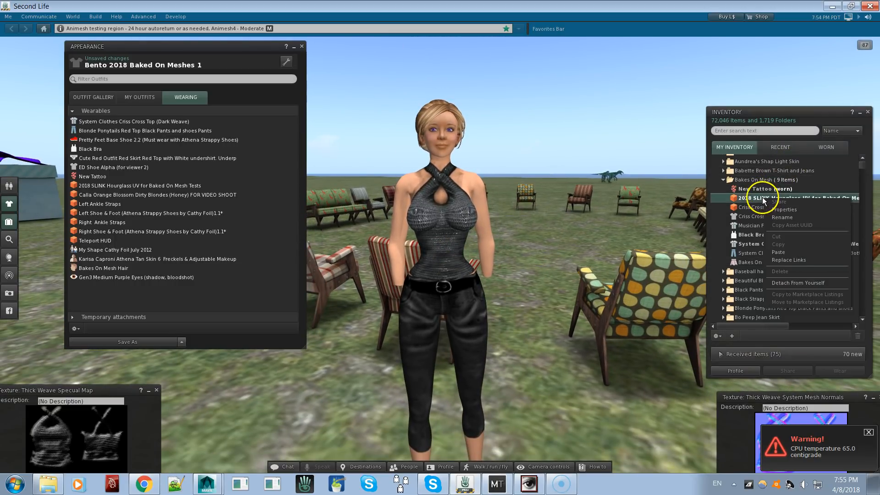
{"action": "left_click", "coordinate": [797, 282]}
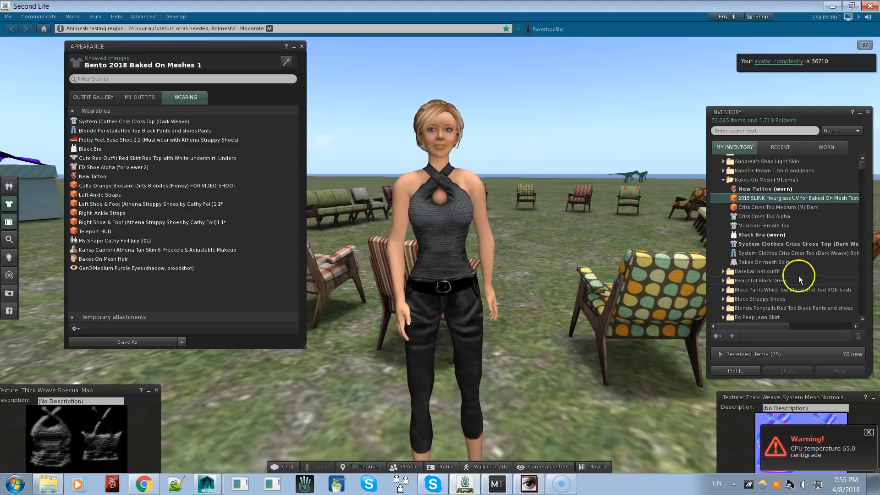
Place the 2018 SLINK Hourglass UV mesh body on the ground beside the avatar to inspect its textures, and delete the placed copy
{"action": "left_click_drag", "start_coordinate": [785, 197], "coordinate": [629, 345]}
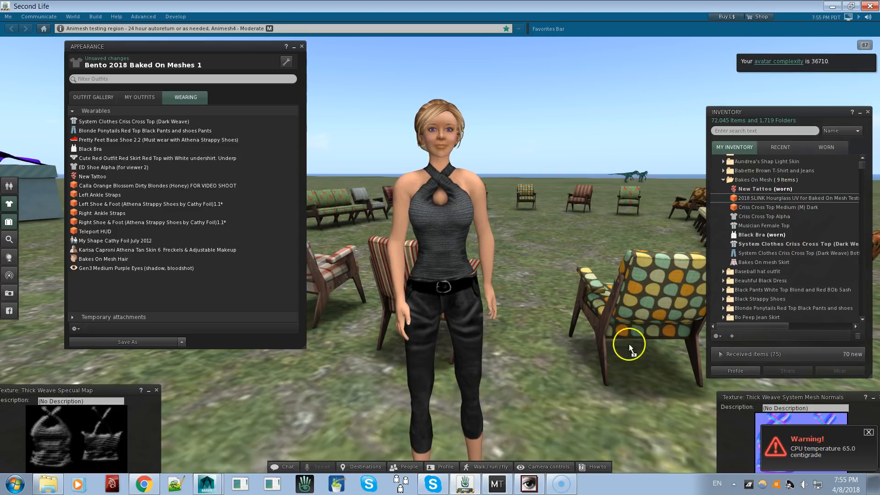
{"action": "left_click_drag", "start_coordinate": [607, 426], "coordinate": [606, 430]}
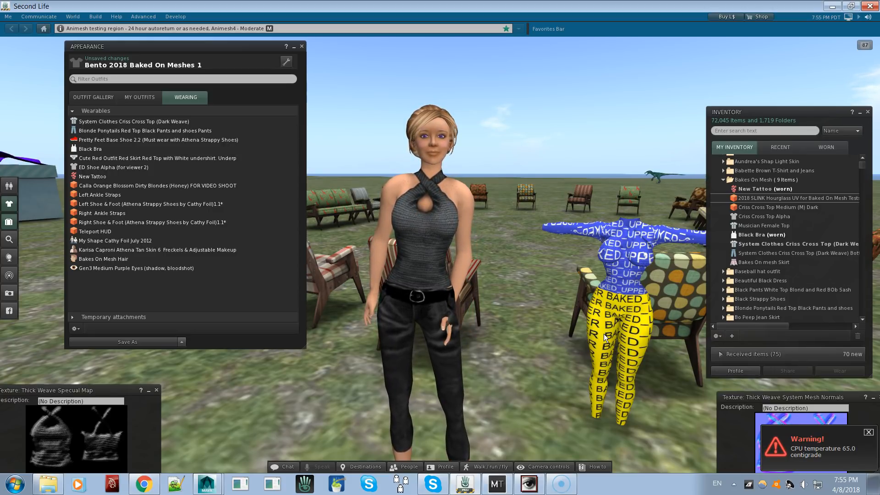
{"action": "right_click", "coordinate": [633, 297]}
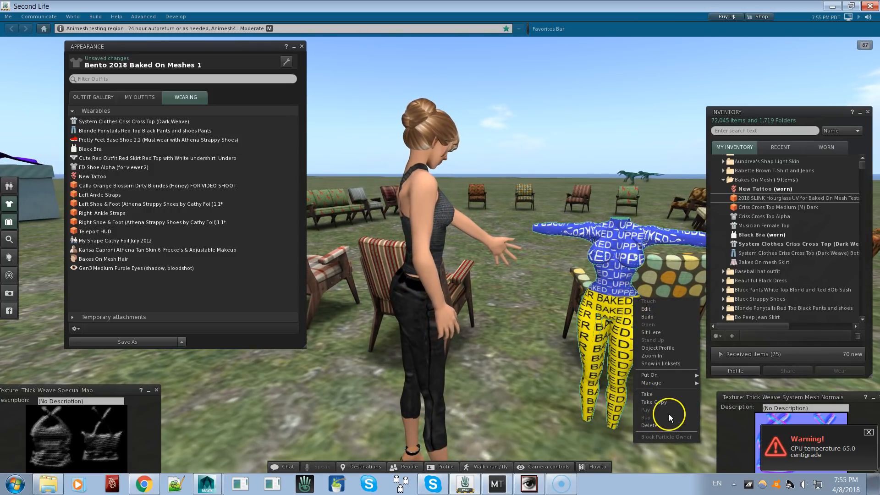
{"action": "left_click", "coordinate": [656, 426]}
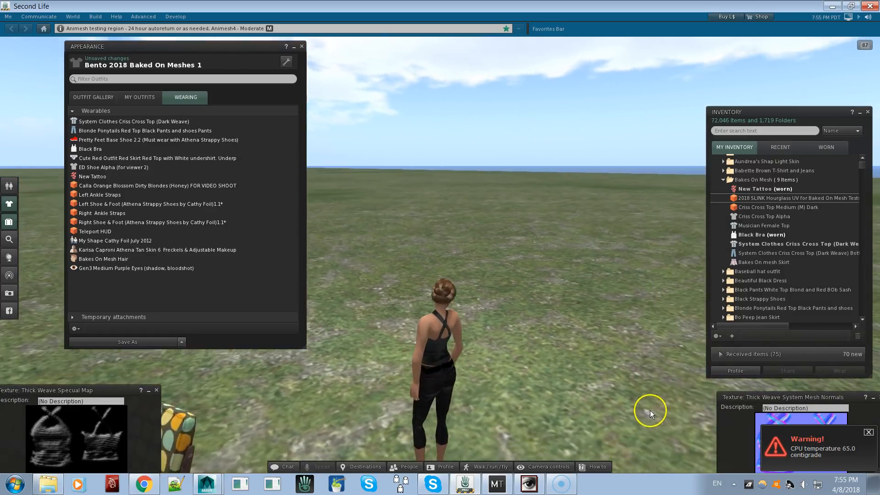
{"action": "left_click_drag", "start_coordinate": [434, 350], "coordinate": [440, 254], "text": "alt"}
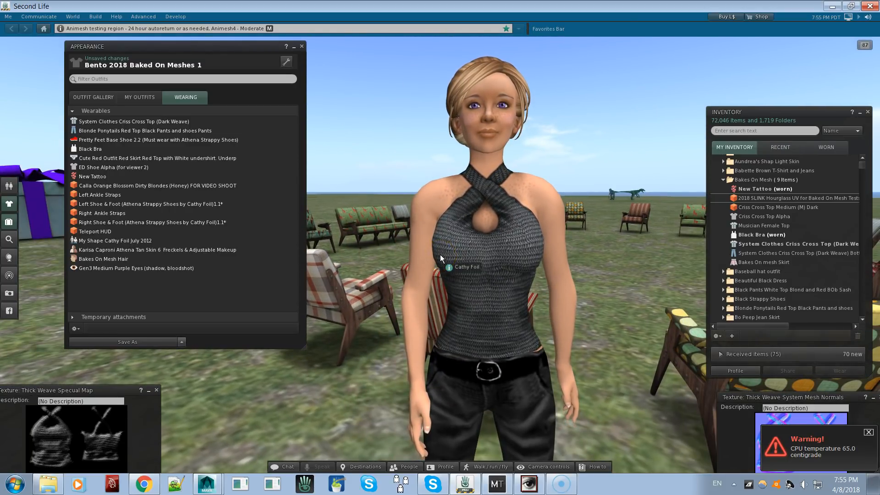
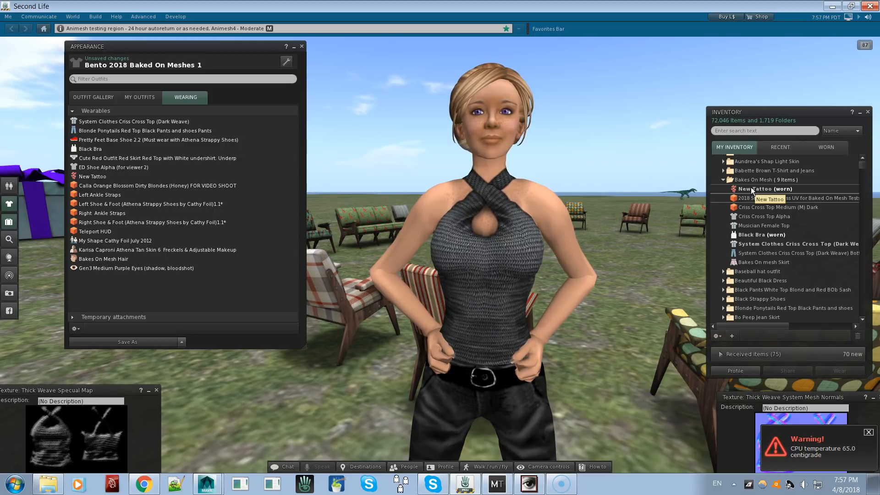
Add the Musician Female Top from the Bakes On Mesh folder to the avatar's worn clothing layers
{"action": "left_click", "coordinate": [749, 216]}
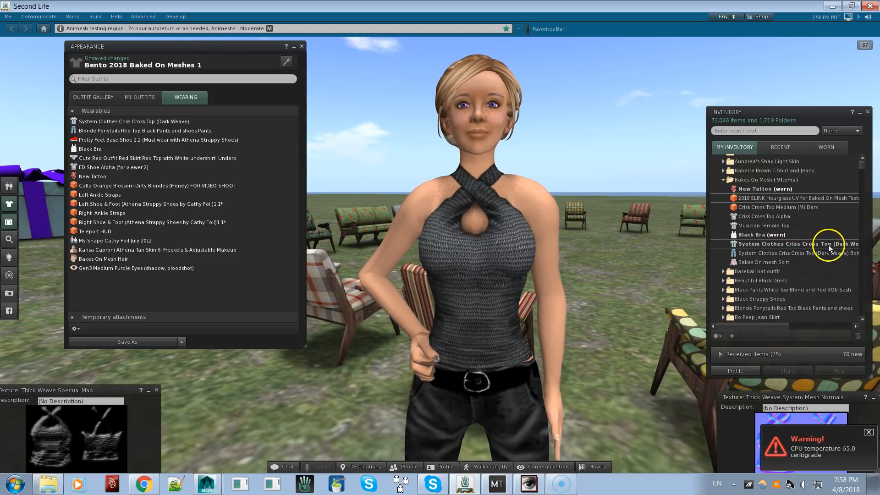
{"action": "left_click_drag", "start_coordinate": [770, 327], "coordinate": [752, 330]}
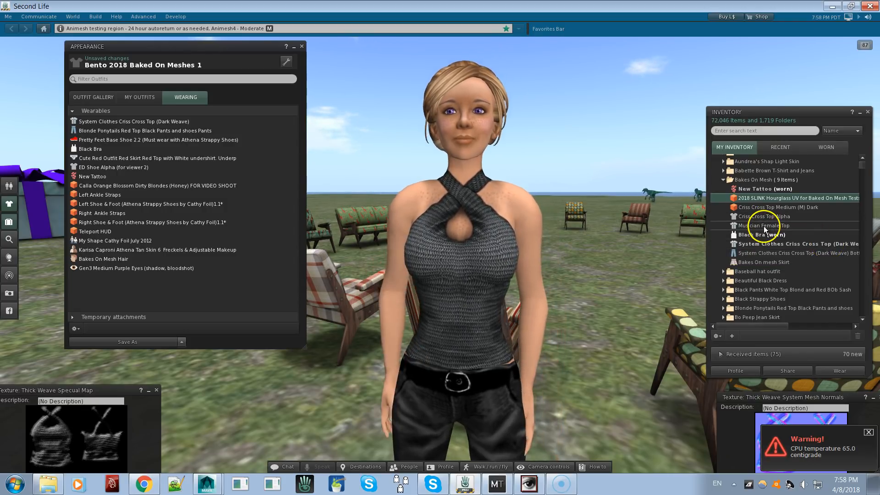
{"action": "right_click", "coordinate": [764, 226]}
{"action": "left_click", "coordinate": [802, 324]}
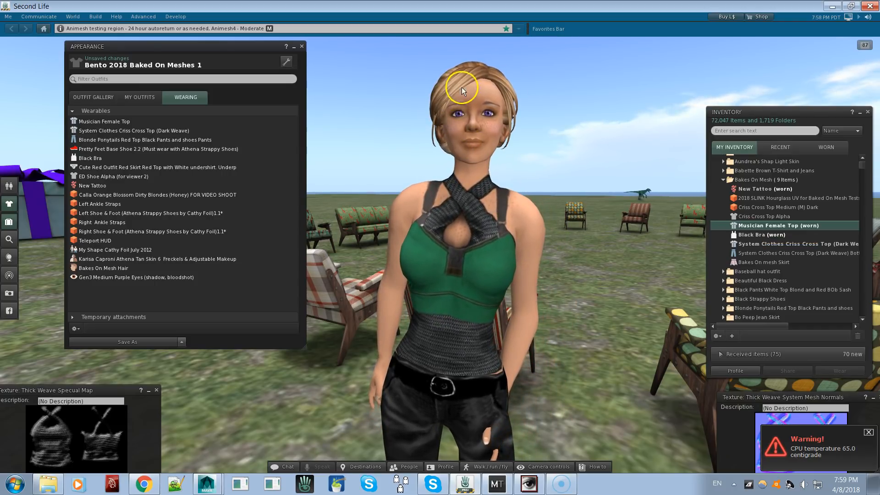
{"action": "left_click", "coordinate": [479, 148]}
{"action": "left_click", "coordinate": [478, 144]}
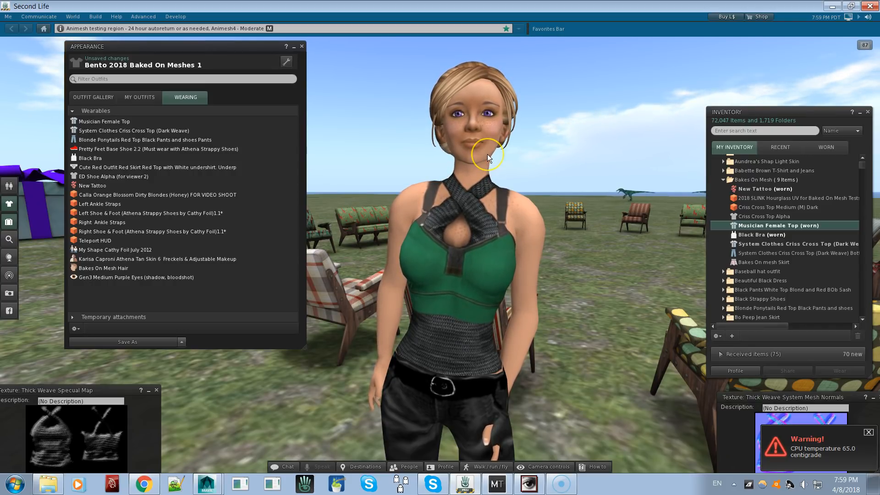
{"action": "left_click", "coordinate": [483, 143]}
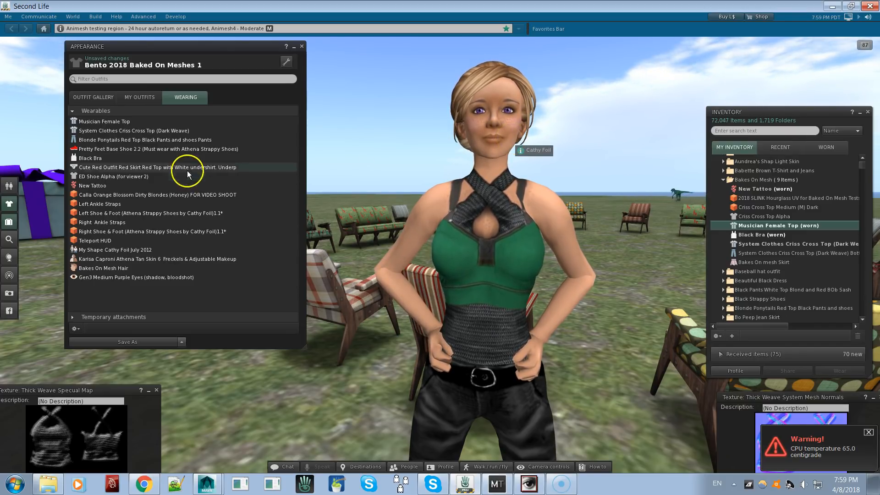
Reorder the outfit's shirt layers so System Clothes Criss Cross Top (Dark Weave) sits over the Musician Female Top
{"action": "left_click", "coordinate": [235, 130]}
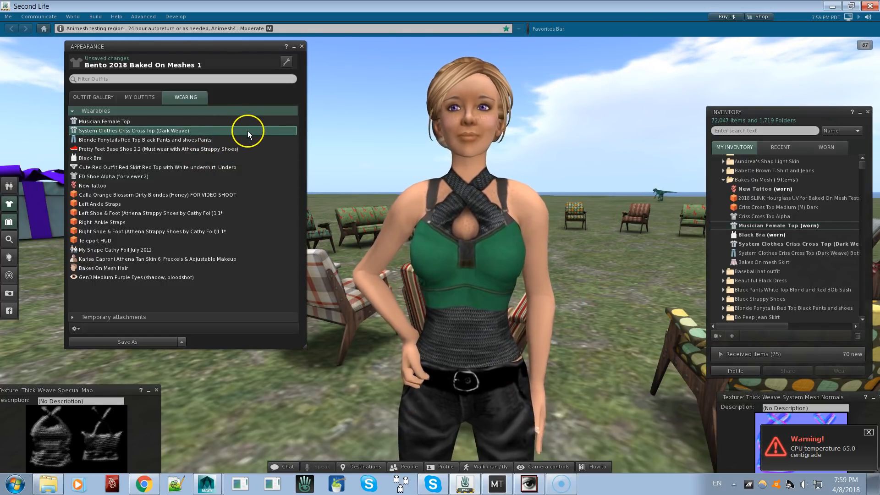
{"action": "left_click", "coordinate": [285, 62]}
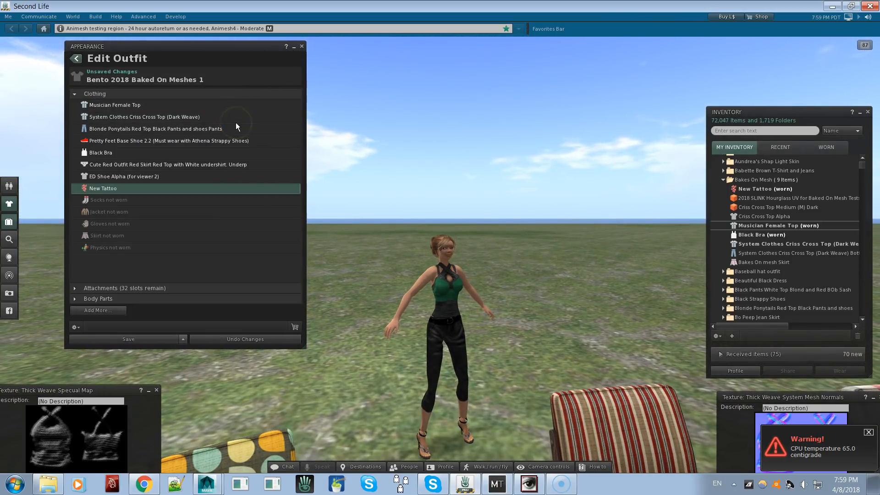
{"action": "left_click", "coordinate": [235, 165]}
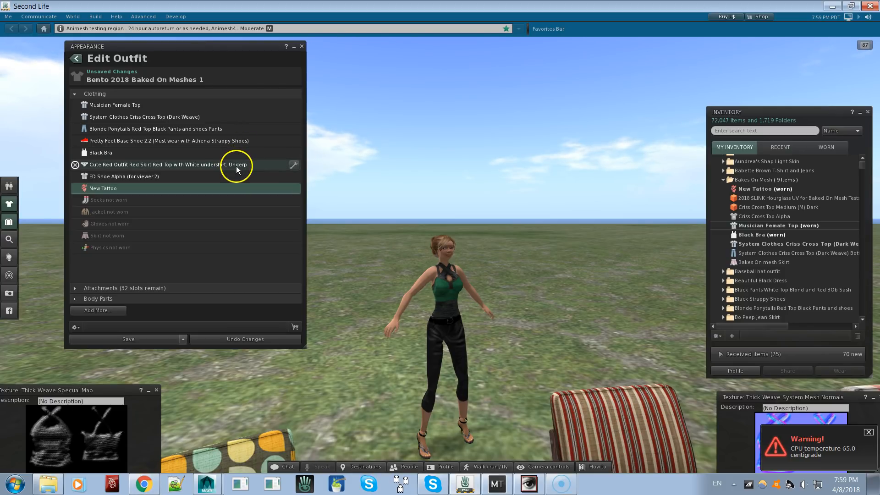
{"action": "left_click", "coordinate": [279, 117]}
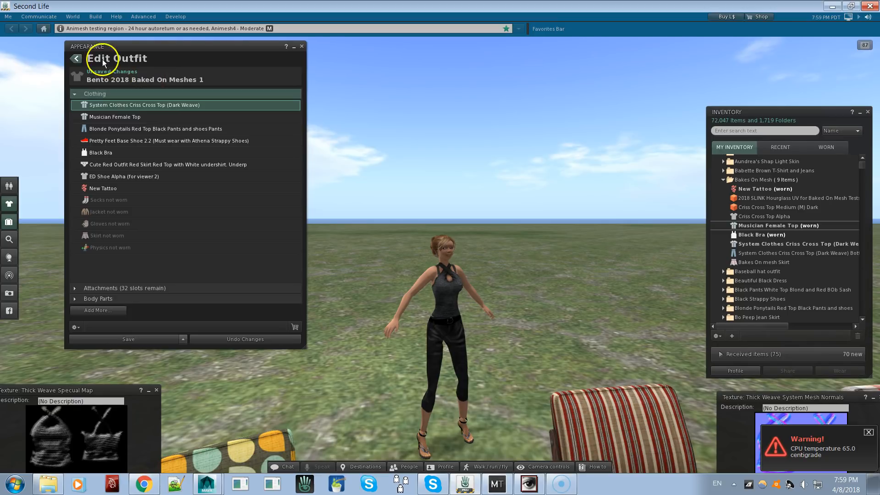
{"action": "left_click", "coordinate": [76, 58]}
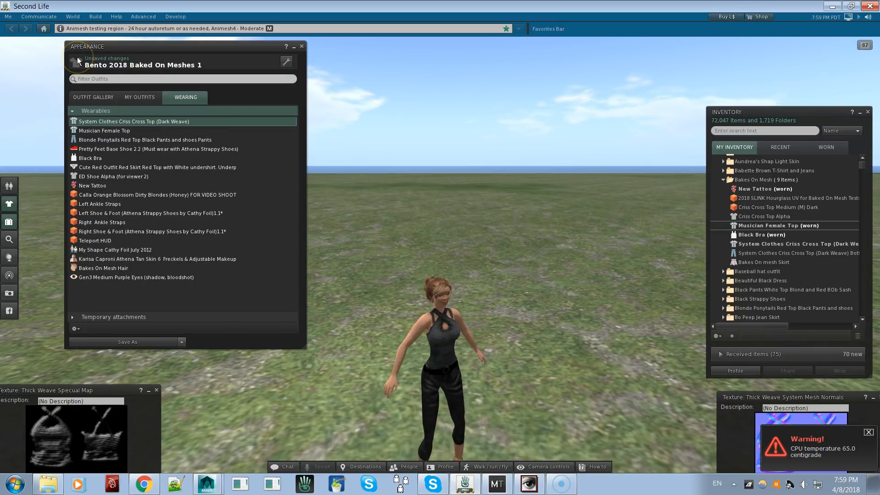
{"action": "left_click_drag", "start_coordinate": [437, 335], "coordinate": [440, 252], "text": "alt"}
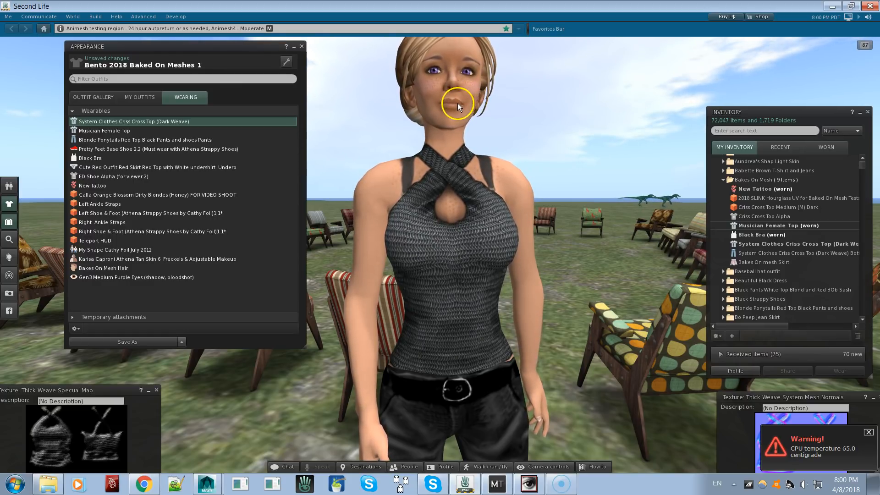
Add the 2018 SLINK Hourglass UV mesh body for Bakes On Mesh tests to the avatar's worn items
{"action": "mouse_move", "coordinate": [479, 93]}
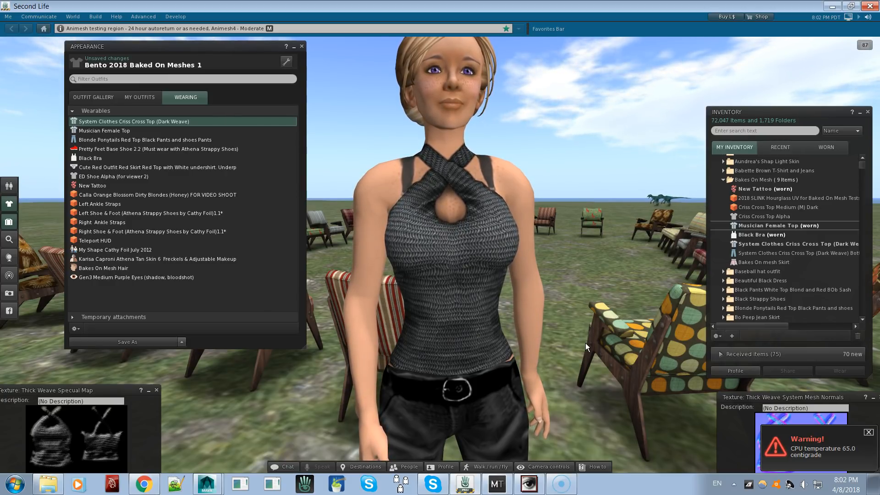
{"action": "left_click_drag", "start_coordinate": [495, 204], "coordinate": [435, 100], "text": "alt"}
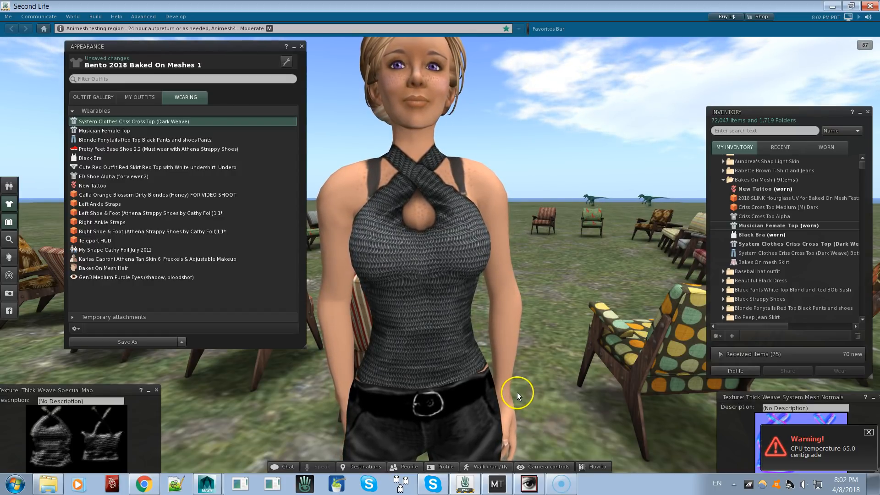
{"action": "scroll", "coordinate": [440, 255], "scroll_direction": "down", "scroll_amount": 3}
{"action": "left_click_drag", "start_coordinate": [439, 255], "coordinate": [440, 254], "text": "ctrl+alt"}
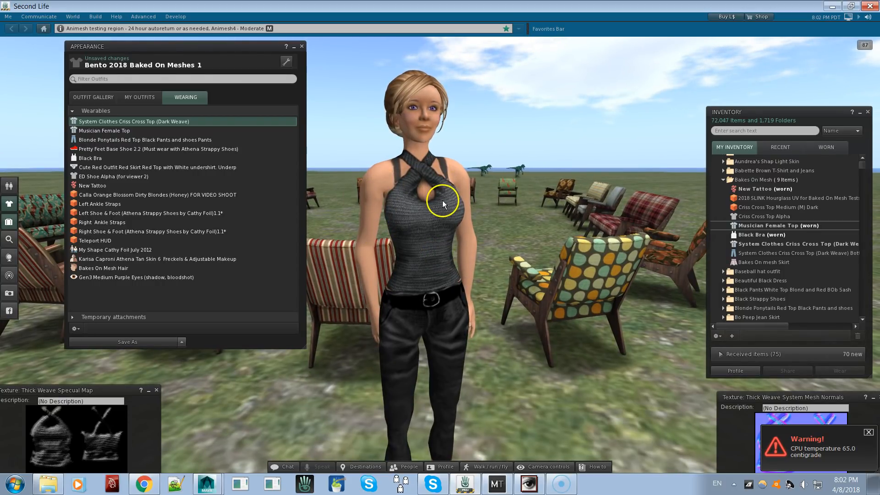
{"action": "left_click_drag", "start_coordinate": [412, 263], "coordinate": [441, 248], "text": "ctrl+alt"}
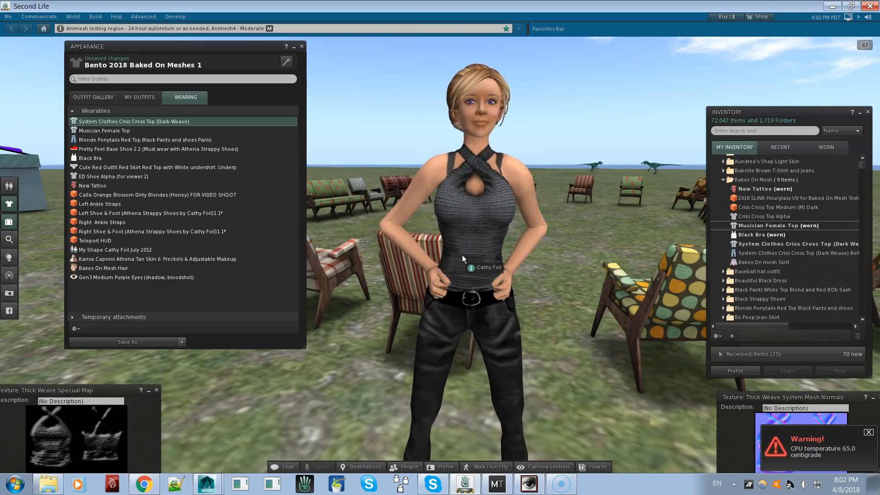
{"action": "left_click", "coordinate": [458, 204]}
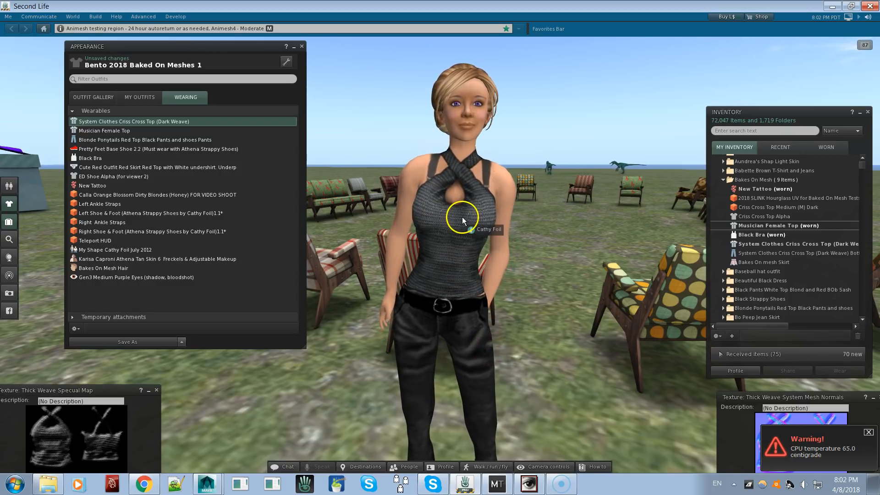
{"action": "right_click", "coordinate": [779, 199]}
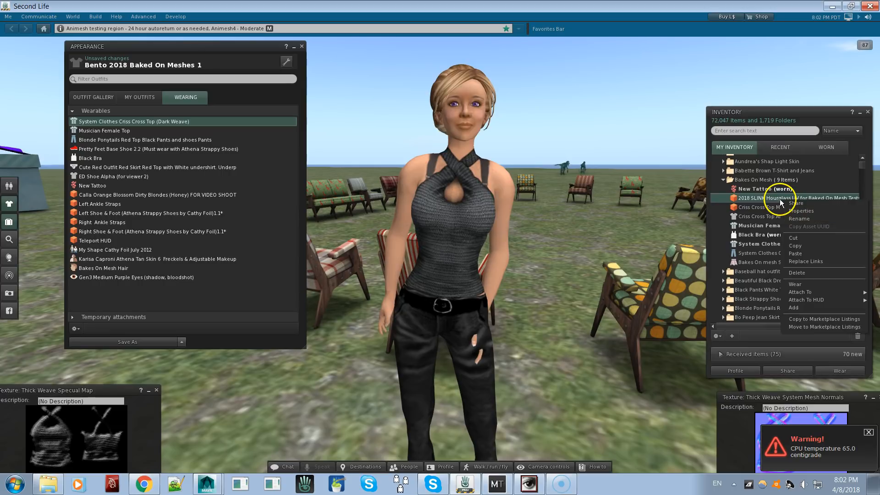
{"action": "left_click", "coordinate": [831, 307]}
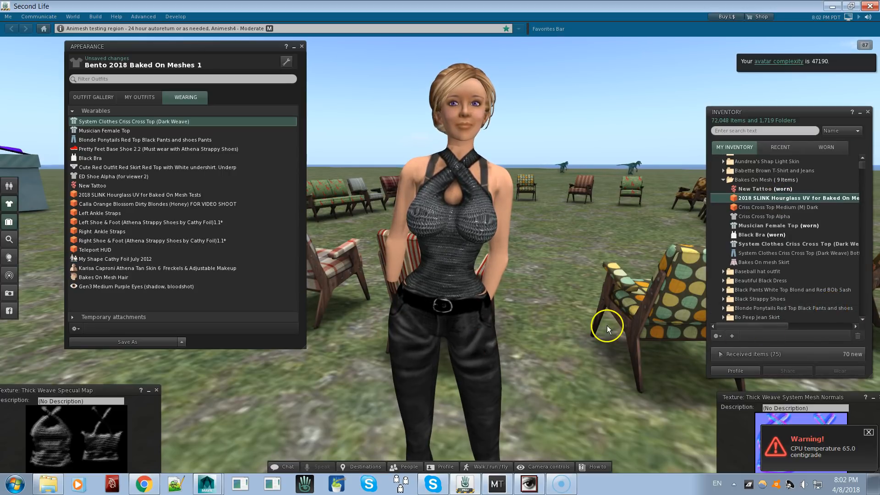
Change the specular glossiness of the mesh body's upper-body face and close its editor
{"action": "left_click_drag", "start_coordinate": [457, 280], "coordinate": [436, 244], "text": "alt"}
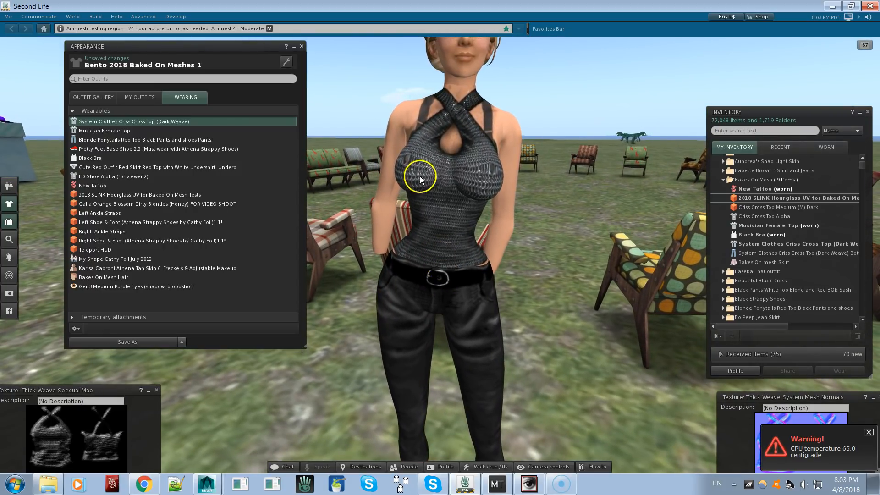
{"action": "right_click", "coordinate": [424, 173]}
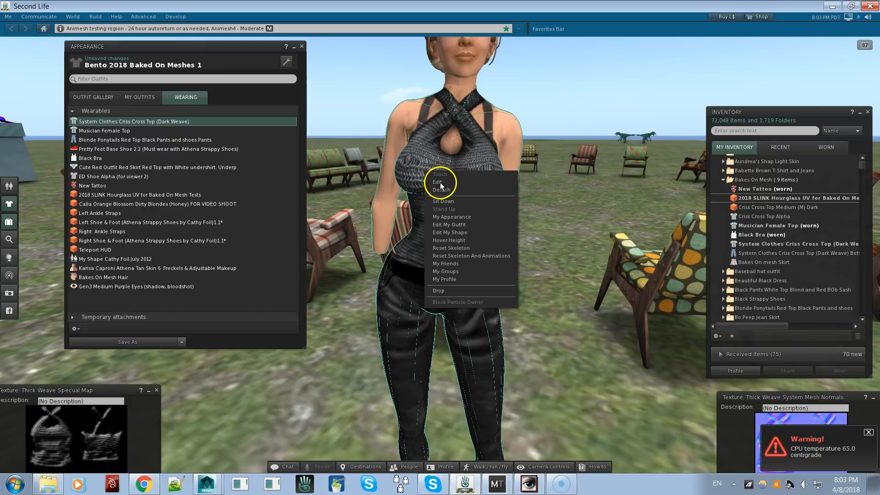
{"action": "left_click", "coordinate": [437, 182]}
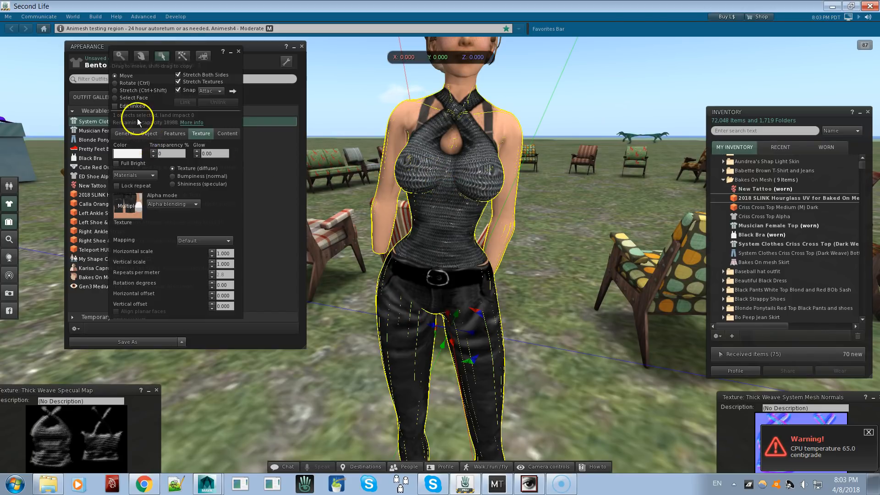
{"action": "left_click", "coordinate": [131, 98]}
{"action": "left_click", "coordinate": [411, 170]}
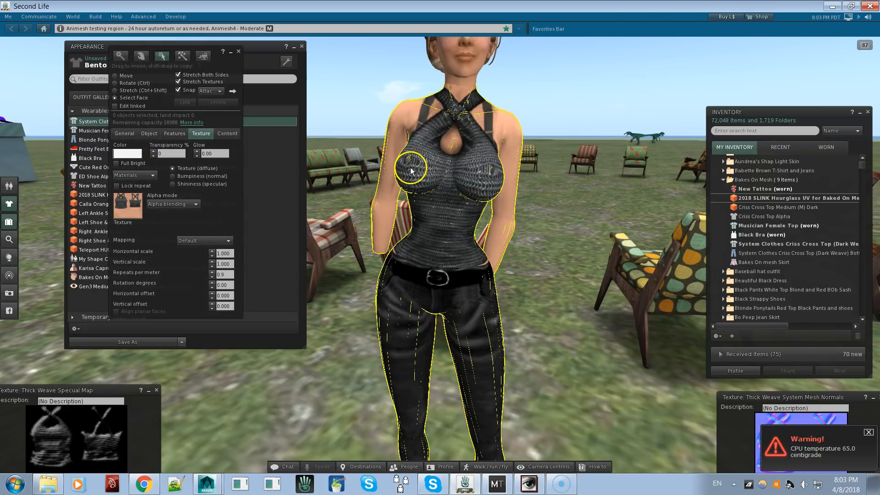
{"action": "left_click", "coordinate": [191, 181]}
{"action": "left_click", "coordinate": [223, 208]}
{"action": "type", "text": "30"}
{"action": "key", "text": "Return"}
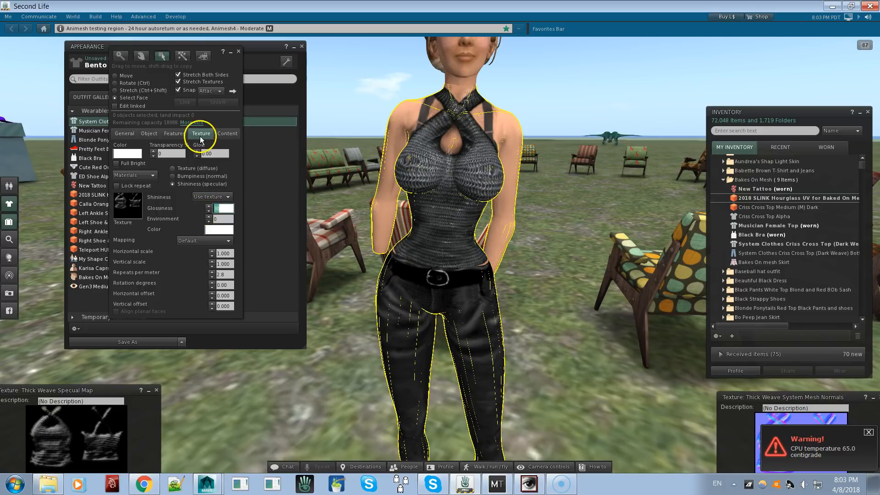
{"action": "left_click", "coordinate": [240, 52]}
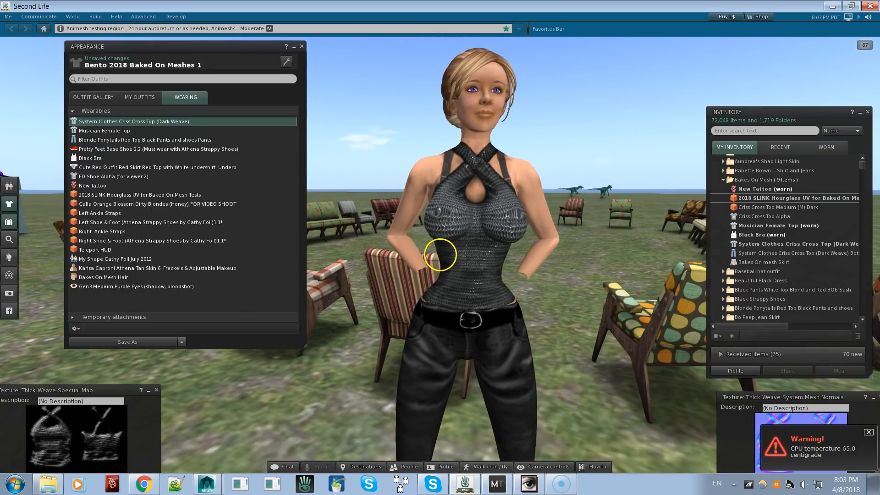
Lower the specular glossiness of the mesh body's upper-body face to 5, check its normal map and close the editor
{"action": "right_click", "coordinate": [453, 252]}
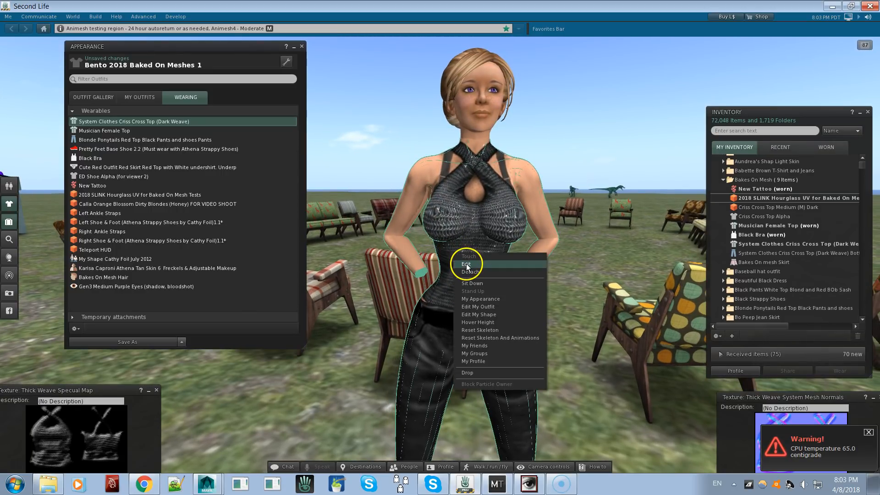
{"action": "left_click", "coordinate": [466, 264]}
{"action": "left_click", "coordinate": [138, 97]}
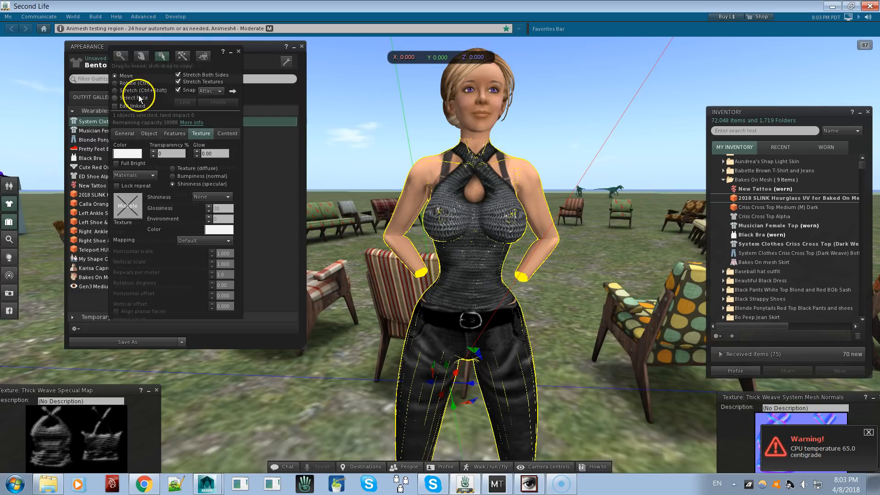
{"action": "left_click", "coordinate": [448, 236]}
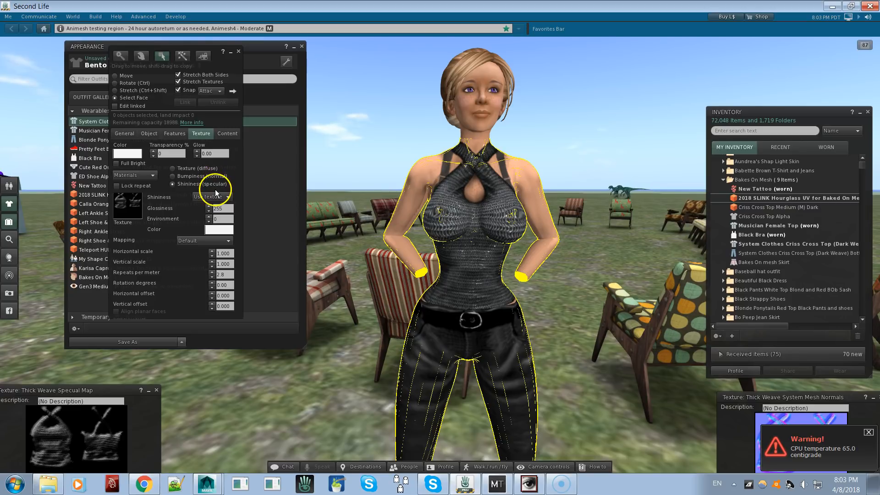
{"action": "left_click", "coordinate": [491, 343]}
{"action": "left_click", "coordinate": [472, 264]}
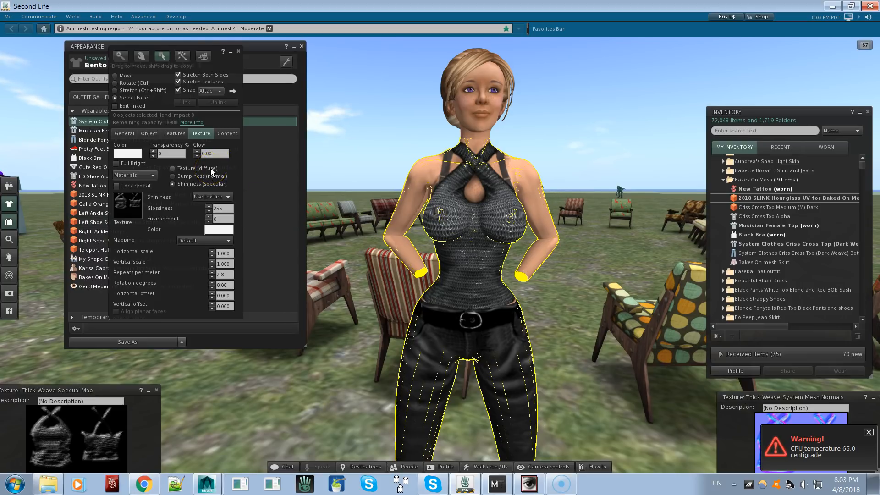
{"action": "left_click", "coordinate": [210, 210]}
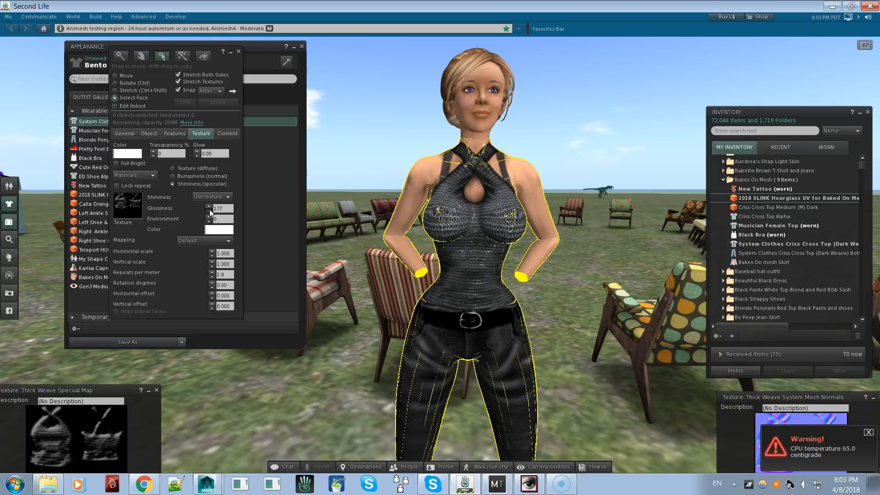
{"action": "left_click", "coordinate": [210, 210]}
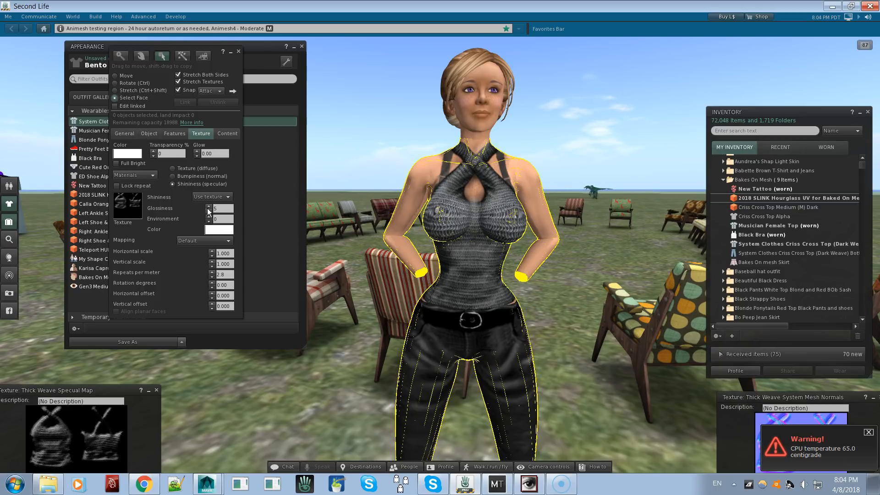
{"action": "left_click", "coordinate": [209, 178]}
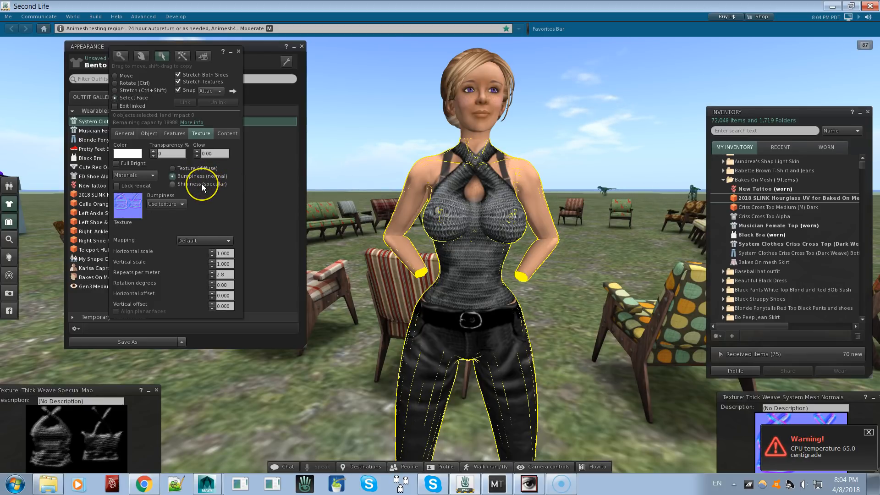
{"action": "left_click", "coordinate": [202, 183]}
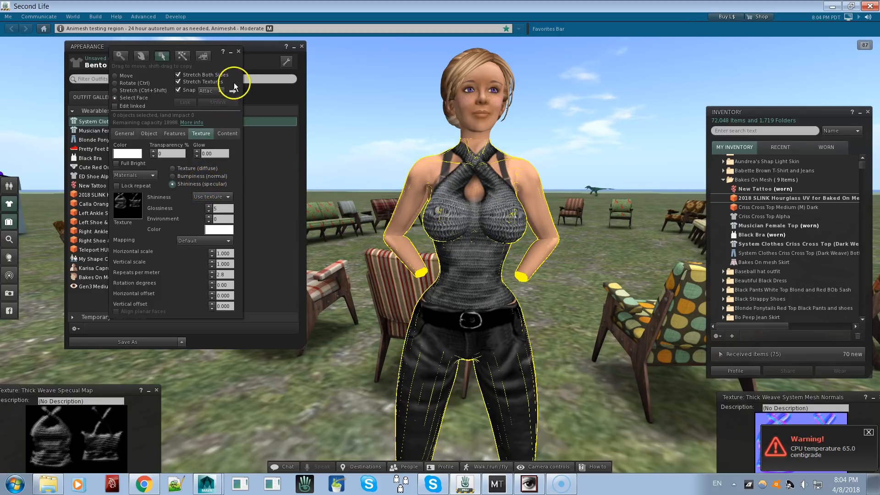
{"action": "left_click", "coordinate": [238, 50]}
Inspect the woven top with its material maps on the mesh body, both up close and from farther away
{"action": "scroll", "coordinate": [440, 255], "scroll_direction": "up", "scroll_amount": 5}
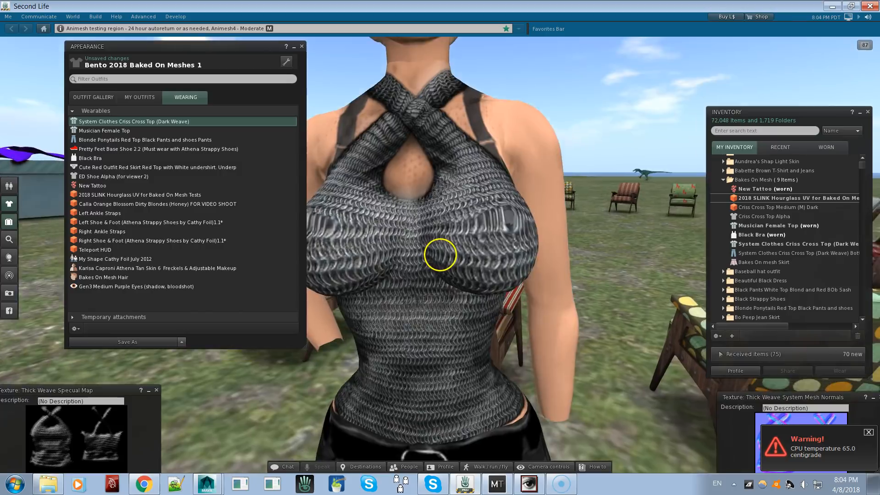
{"action": "scroll", "coordinate": [440, 254], "scroll_direction": "down", "scroll_amount": 5}
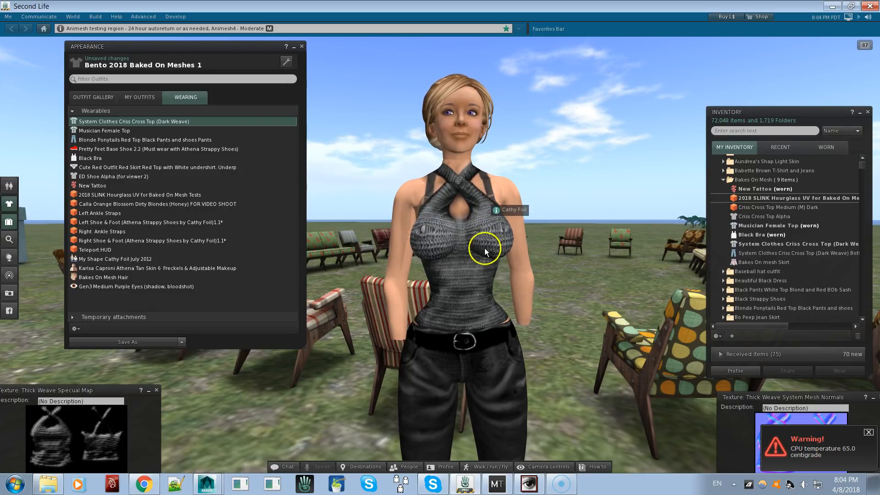
{"action": "left_click_drag", "start_coordinate": [469, 255], "coordinate": [440, 255], "text": "alt"}
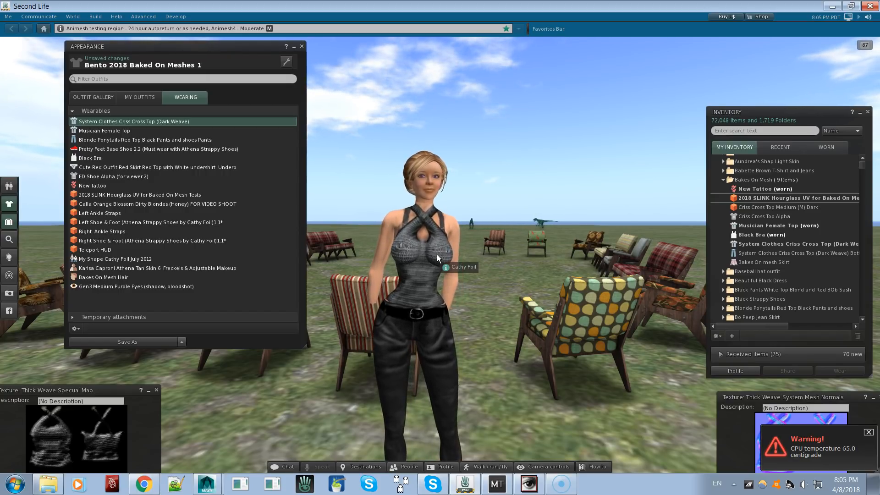
{"action": "left_click", "coordinate": [850, 165]}
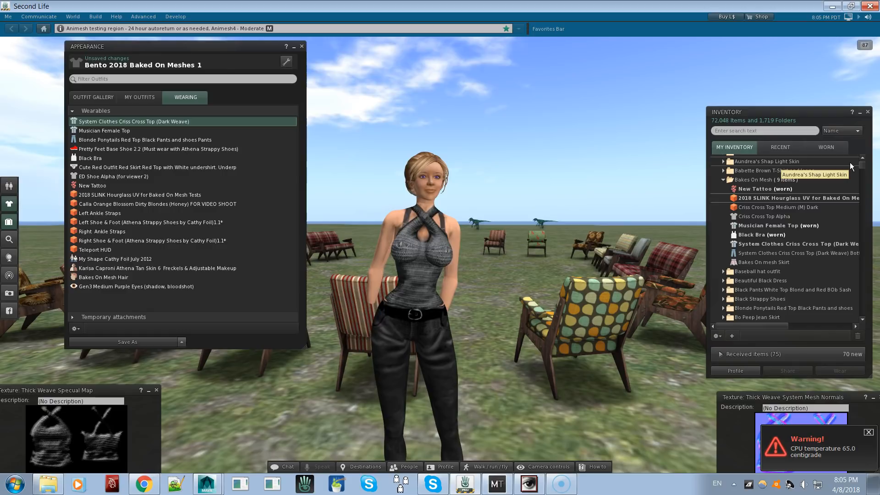